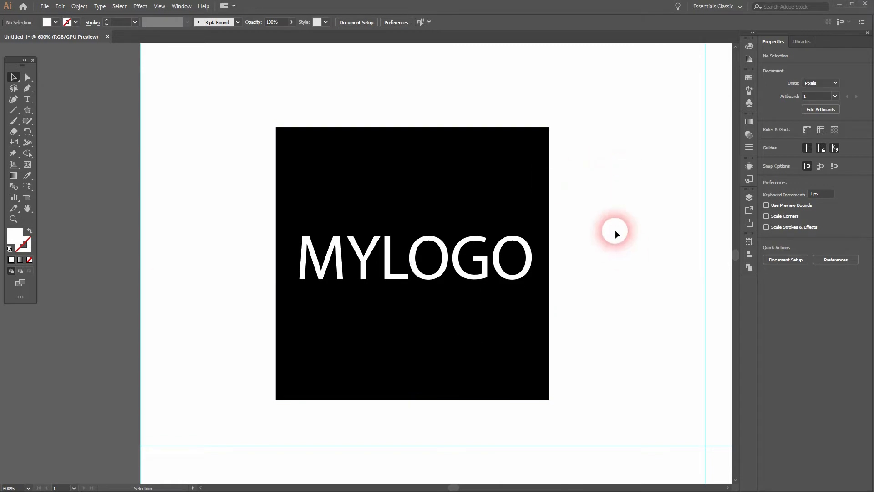
Review the first column of MYLOGO designs, from the black square down to the yellow triangle.
{"action": "scroll", "coordinate": [616, 230], "scroll_direction": "down", "scroll_amount": 10}
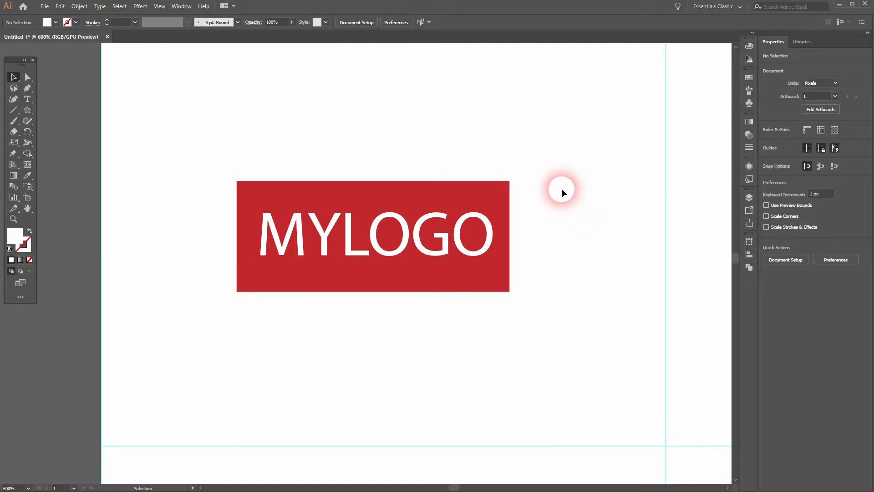
{"action": "left_click_drag", "start_coordinate": [270, 160], "coordinate": [538, 260]}
{"action": "left_click", "coordinate": [599, 210]}
{"action": "left_click_drag", "start_coordinate": [588, 437], "coordinate": [566, 105]}
{"action": "left_click_drag", "start_coordinate": [574, 207], "coordinate": [552, 168]}
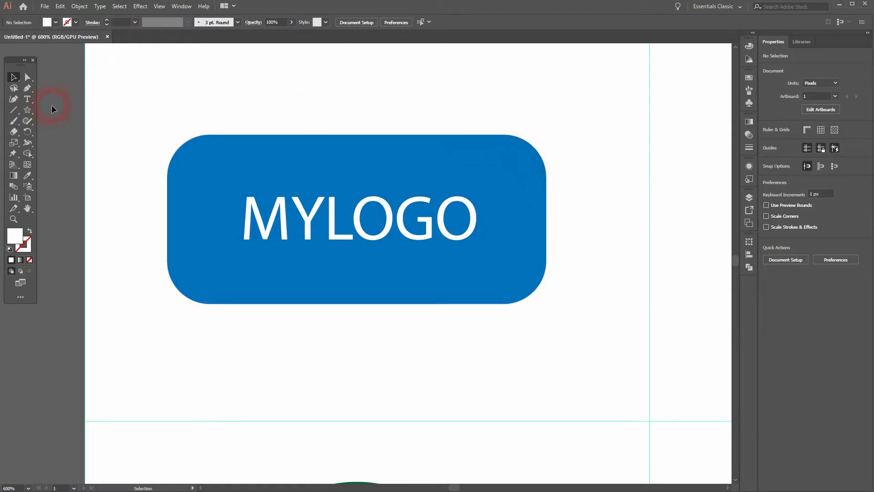
{"action": "left_click", "coordinate": [28, 110]}
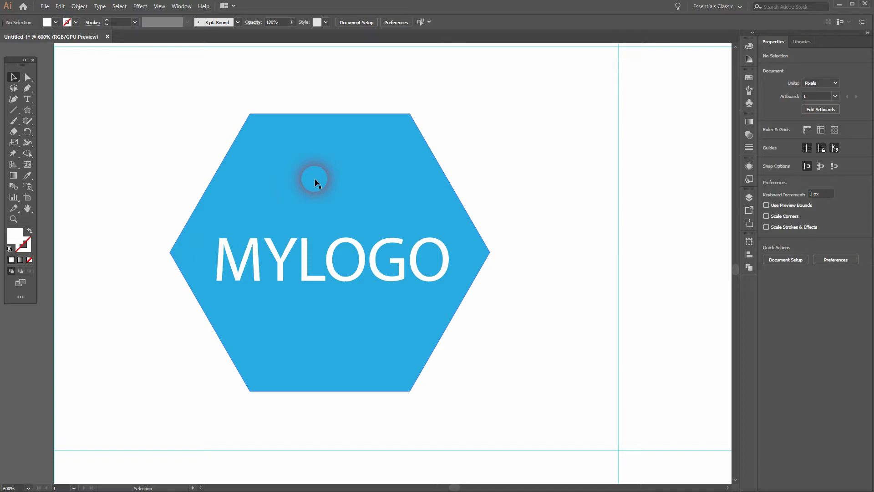
{"action": "key", "text": "space"}
{"action": "left_click_drag", "start_coordinate": [518, 334], "coordinate": [531, 182]}
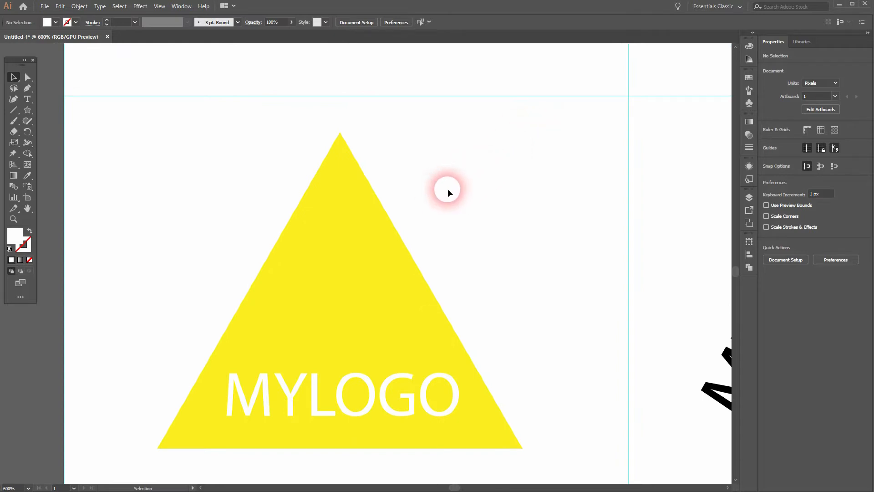
Return to the top of the artboard and inspect the text and square of the second column's black logo.
{"action": "key", "text": "space"}
{"action": "mouse_move", "coordinate": [526, 114]}
{"action": "left_mouse_down"}
{"action": "mouse_move", "coordinate": [525, 227]}
{"action": "mouse_move", "coordinate": [537, 285]}
{"action": "mouse_move", "coordinate": [574, 224]}
{"action": "mouse_move", "coordinate": [589, 290]}
{"action": "left_mouse_up"}
{"action": "left_click_drag", "start_coordinate": [599, 106], "coordinate": [583, 209]}
{"action": "left_click_drag", "start_coordinate": [598, 133], "coordinate": [568, 314]}
{"action": "left_click_drag", "start_coordinate": [564, 105], "coordinate": [564, 291]}
{"action": "mouse_move", "coordinate": [528, 44]}
{"action": "left_mouse_down"}
{"action": "mouse_move", "coordinate": [527, 151]}
{"action": "mouse_move", "coordinate": [579, 318]}
{"action": "left_mouse_up"}
{"action": "left_click_drag", "start_coordinate": [578, 143], "coordinate": [586, 288]}
{"action": "mouse_move", "coordinate": [592, 85]}
{"action": "left_mouse_down"}
{"action": "mouse_move", "coordinate": [589, 295]}
{"action": "mouse_move", "coordinate": [597, 216]}
{"action": "left_mouse_up"}
{"action": "mouse_move", "coordinate": [600, 47]}
{"action": "left_mouse_down"}
{"action": "mouse_move", "coordinate": [610, 279]}
{"action": "mouse_move", "coordinate": [620, 222]}
{"action": "mouse_move", "coordinate": [462, 254]}
{"action": "left_mouse_up"}
{"action": "mouse_move", "coordinate": [599, 224]}
{"action": "left_mouse_down"}
{"action": "mouse_move", "coordinate": [371, 136]}
{"action": "mouse_move", "coordinate": [346, 155]}
{"action": "left_mouse_up"}
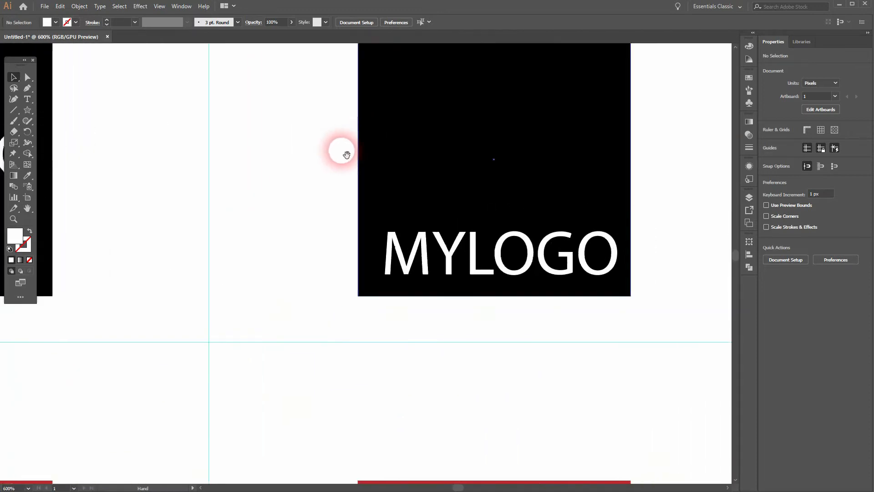
{"action": "left_click_drag", "start_coordinate": [656, 131], "coordinate": [638, 165]}
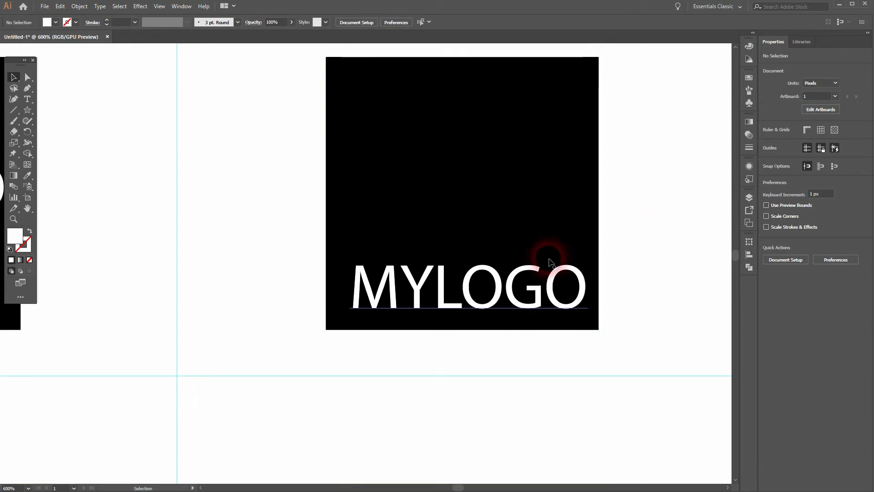
{"action": "left_click", "coordinate": [444, 289]}
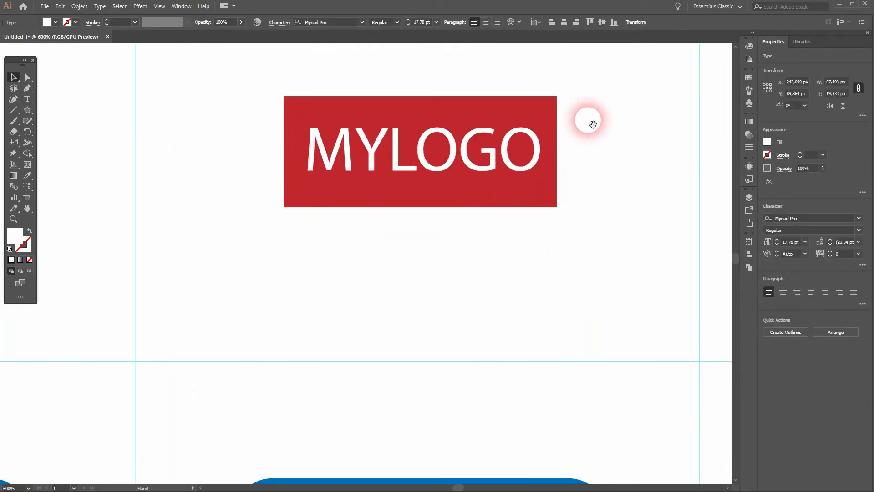
{"action": "left_click", "coordinate": [394, 159]}
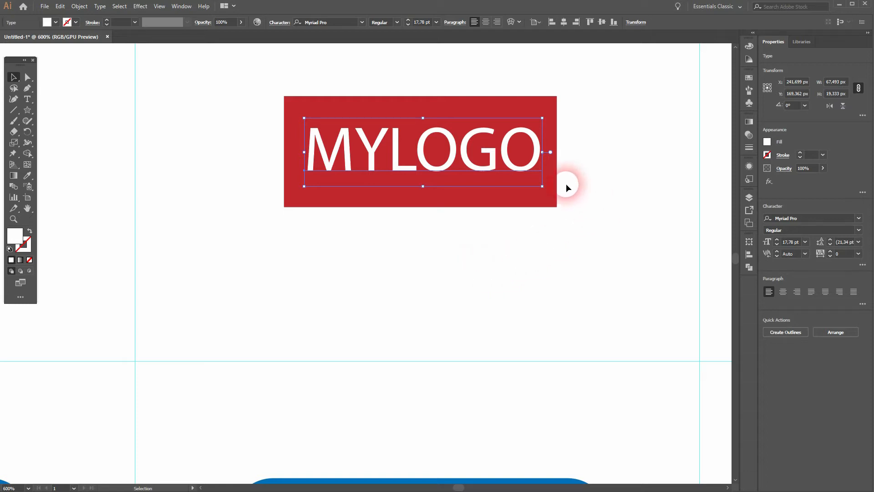
Inspect the text and shapes of the second column's blue rounded-rectangle and green circle logos.
{"action": "left_click_drag", "start_coordinate": [590, 245], "coordinate": [571, 82]}
{"action": "left_click_drag", "start_coordinate": [605, 230], "coordinate": [574, 99]}
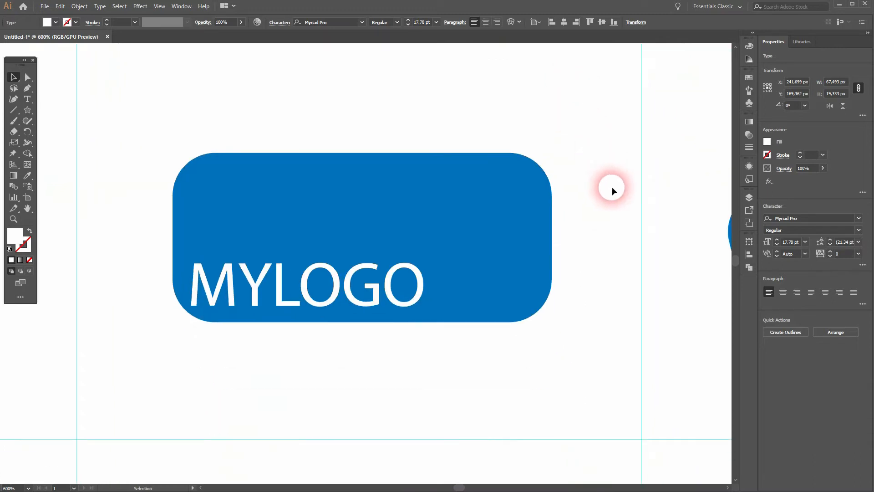
{"action": "left_click", "coordinate": [291, 212]}
{"action": "left_click", "coordinate": [291, 288]}
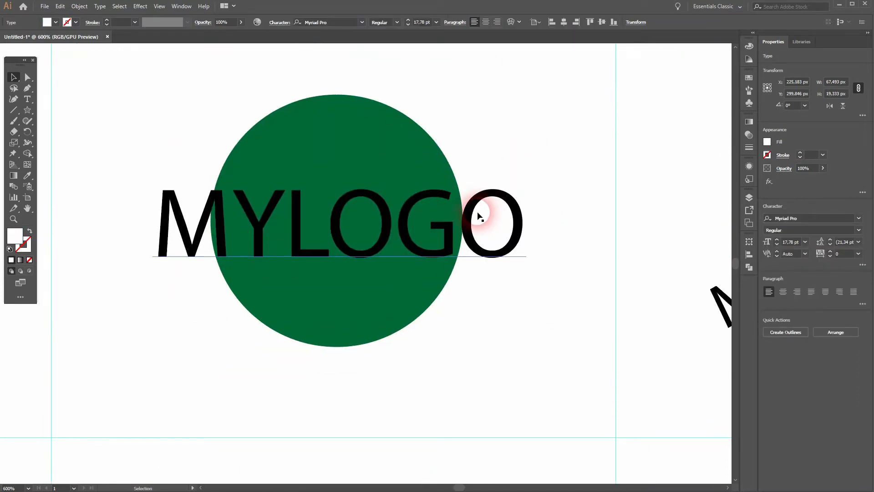
{"action": "left_click", "coordinate": [472, 222]}
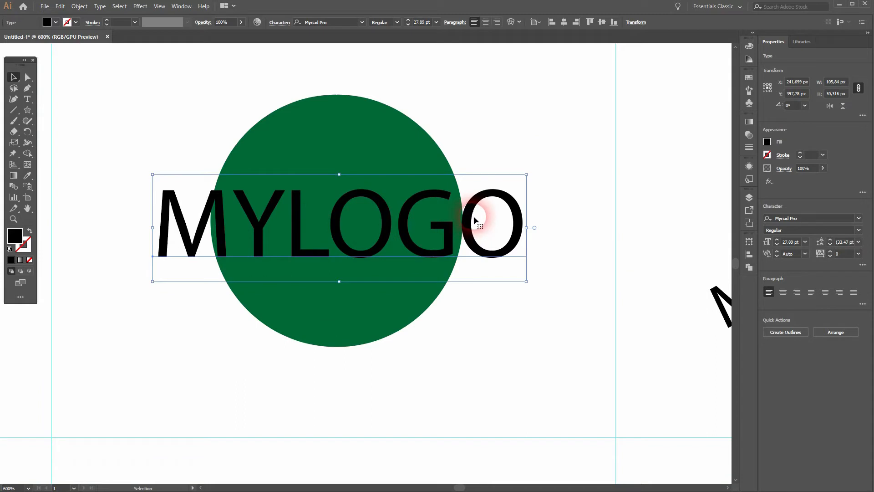
{"action": "left_click", "coordinate": [414, 145]}
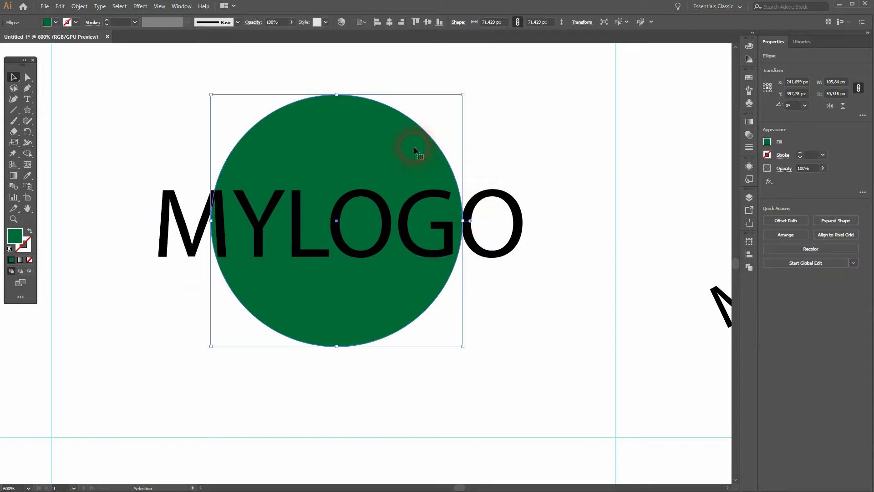
{"action": "left_click", "coordinate": [581, 163]}
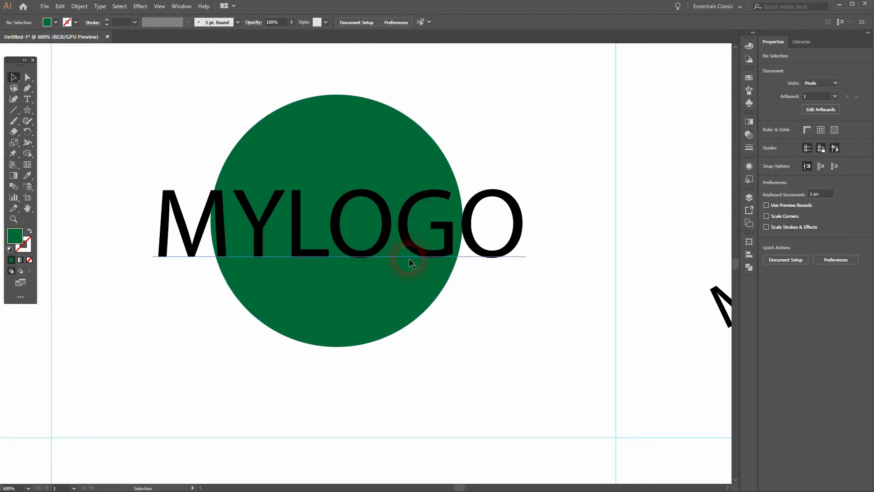
Examine the second column's star with repeated text, hexagon with vertical text, and triangle with text along its sides.
{"action": "left_click_drag", "start_coordinate": [409, 282], "coordinate": [402, 62]}
{"action": "left_click_drag", "start_coordinate": [367, 287], "coordinate": [363, 82]}
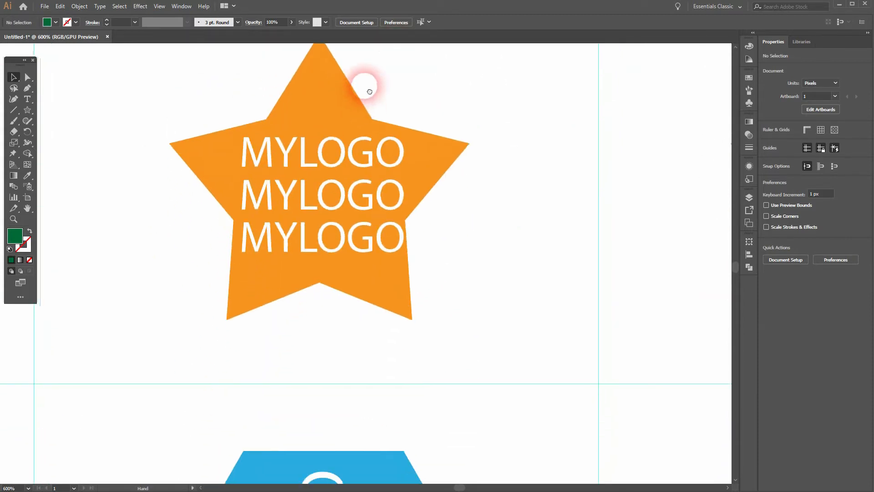
{"action": "left_click", "coordinate": [292, 161]}
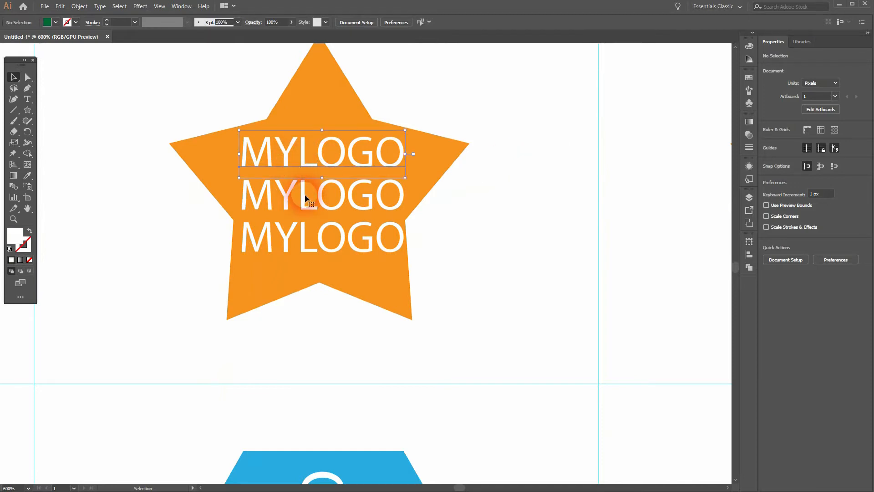
{"action": "left_click", "coordinate": [309, 239]}
{"action": "left_click", "coordinate": [480, 241]}
{"action": "scroll", "coordinate": [507, 209], "scroll_direction": "down", "scroll_amount": 5}
{"action": "left_click", "coordinate": [326, 187]}
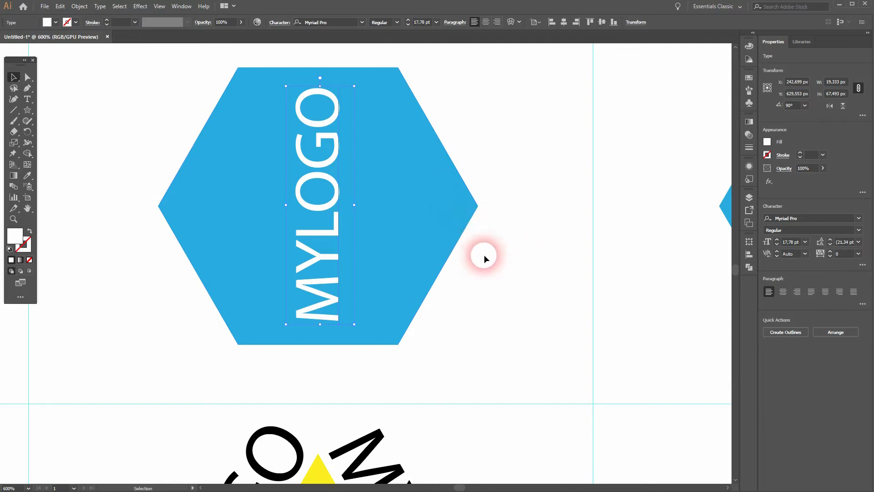
{"action": "scroll", "coordinate": [506, 248], "scroll_direction": "down", "scroll_amount": 10}
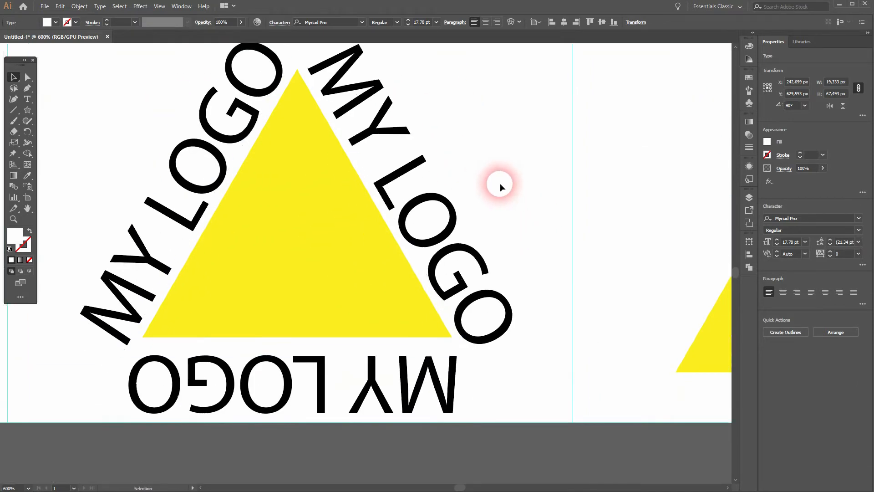
{"action": "left_click", "coordinate": [306, 238]}
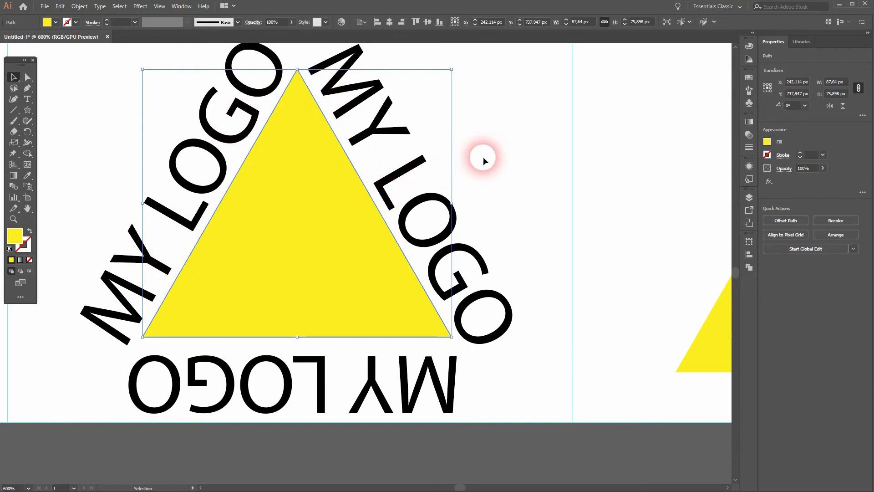
{"action": "left_click", "coordinate": [28, 101]}
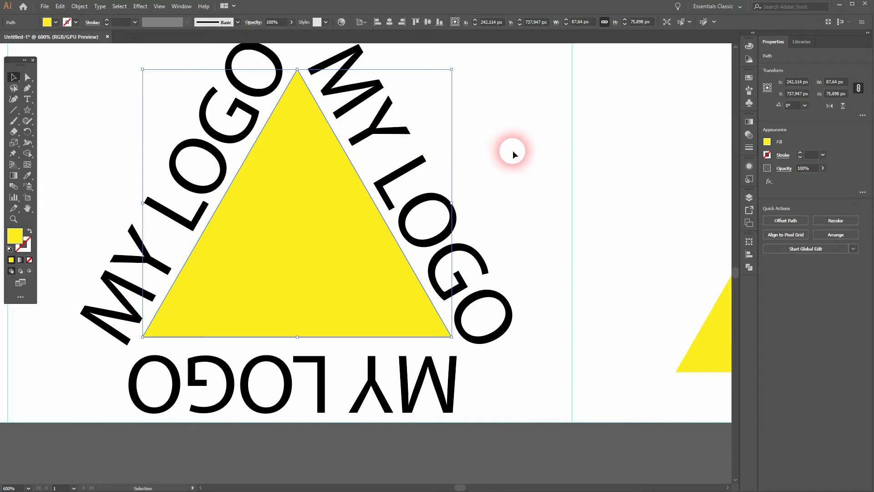
Move to the third column and examine the black diamond and tilted red rectangle logos.
{"action": "left_click_drag", "start_coordinate": [491, 132], "coordinate": [481, 426]}
{"action": "left_click_drag", "start_coordinate": [478, 119], "coordinate": [501, 432]}
{"action": "left_click_drag", "start_coordinate": [519, 109], "coordinate": [533, 432]}
{"action": "left_click_drag", "start_coordinate": [573, 109], "coordinate": [587, 409]}
{"action": "left_click_drag", "start_coordinate": [634, 172], "coordinate": [412, 279]}
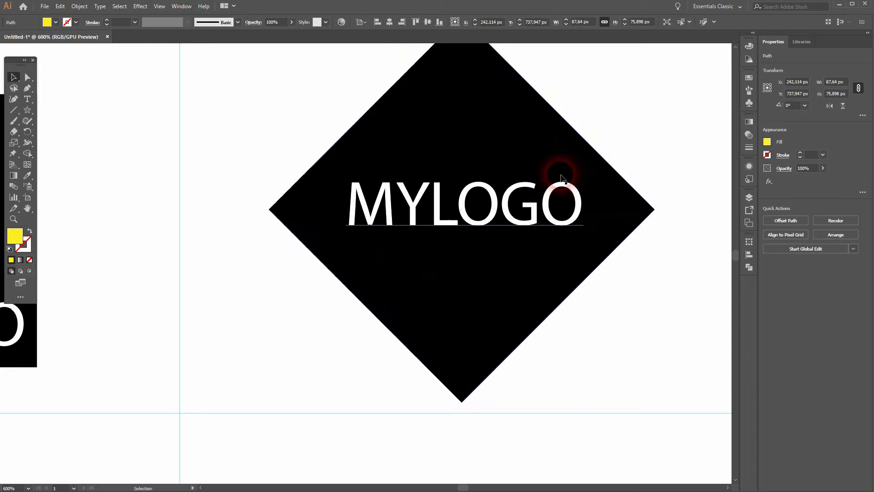
{"action": "left_click_drag", "start_coordinate": [607, 286], "coordinate": [559, 88]}
{"action": "left_click_drag", "start_coordinate": [564, 287], "coordinate": [564, 140]}
{"action": "left_click", "coordinate": [513, 131]}
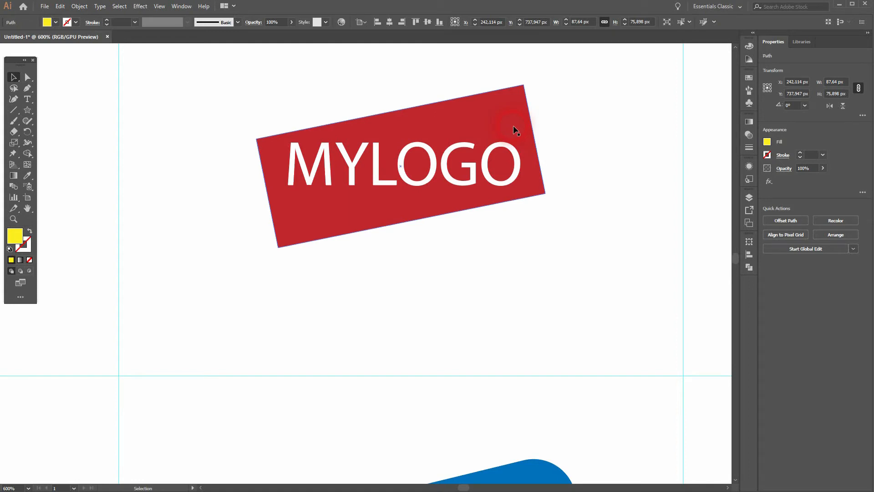
Compare the text orientation in the third column's tilted blue rounded rectangle and tilted red rectangle.
{"action": "left_click_drag", "start_coordinate": [523, 289], "coordinate": [512, 92]}
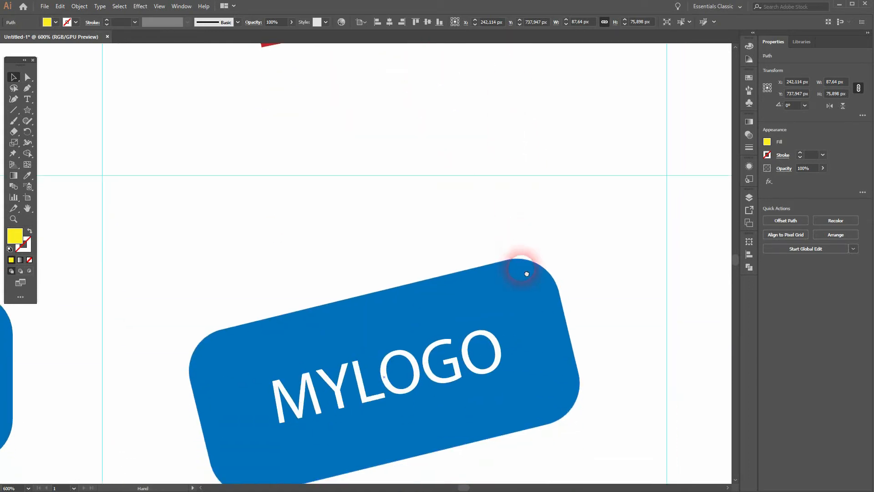
{"action": "left_click_drag", "start_coordinate": [527, 274], "coordinate": [507, 86]}
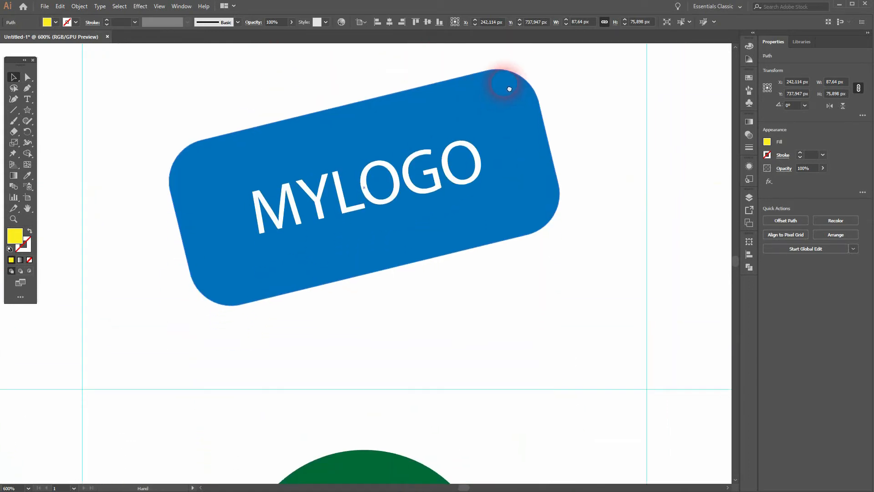
{"action": "left_click", "coordinate": [395, 190]}
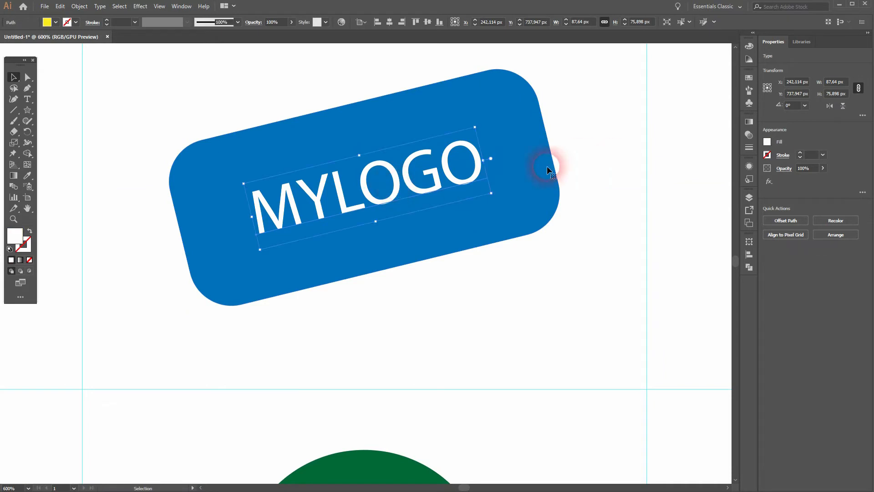
{"action": "left_click", "coordinate": [602, 196]}
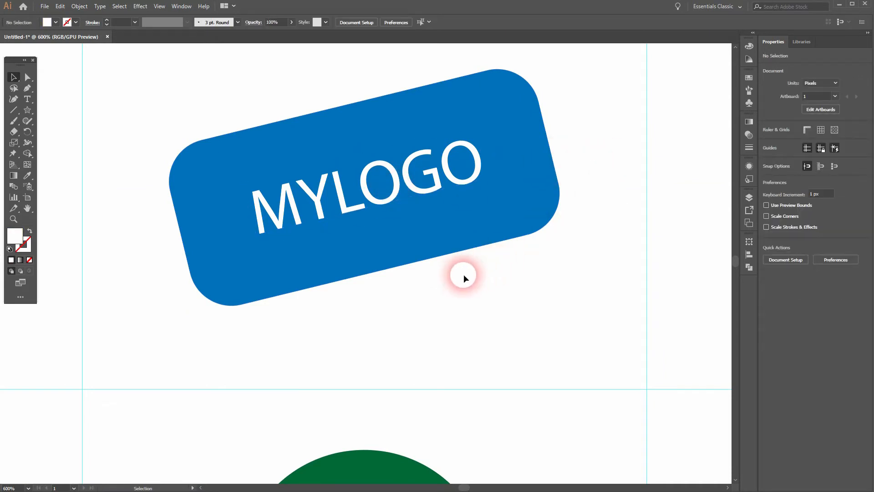
{"action": "left_click_drag", "start_coordinate": [577, 78], "coordinate": [580, 256]}
{"action": "left_click_drag", "start_coordinate": [580, 247], "coordinate": [582, 264]}
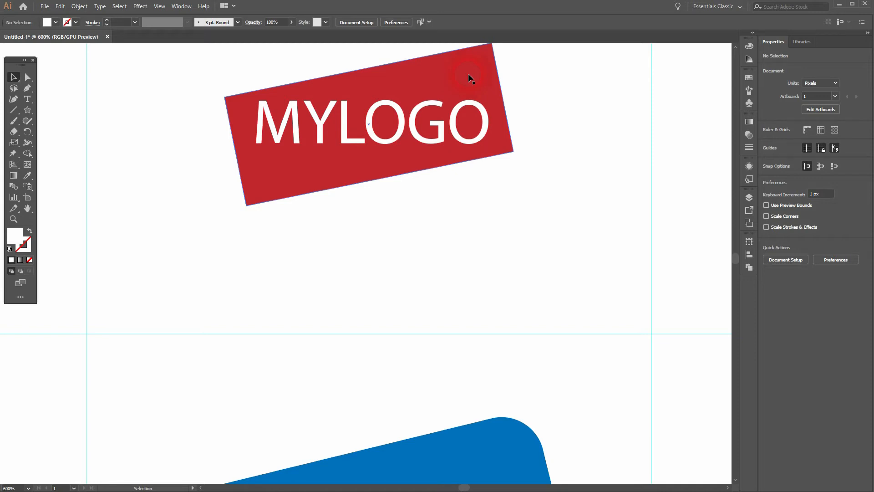
{"action": "left_click", "coordinate": [524, 250]}
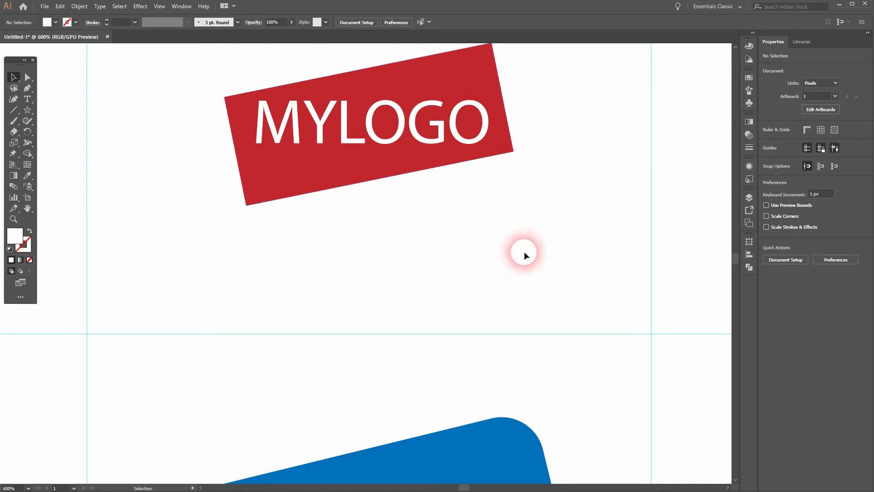
Examine the third column's green circle with angled text, two-colour star text and hexagon with split text.
{"action": "mouse_move", "coordinate": [508, 249]}
{"action": "left_mouse_down"}
{"action": "mouse_move", "coordinate": [496, 67]}
{"action": "mouse_move", "coordinate": [486, 174]}
{"action": "mouse_move", "coordinate": [479, 60]}
{"action": "left_mouse_up"}
{"action": "left_click_drag", "start_coordinate": [474, 266], "coordinate": [460, 79]}
{"action": "left_click_drag", "start_coordinate": [459, 247], "coordinate": [448, 86]}
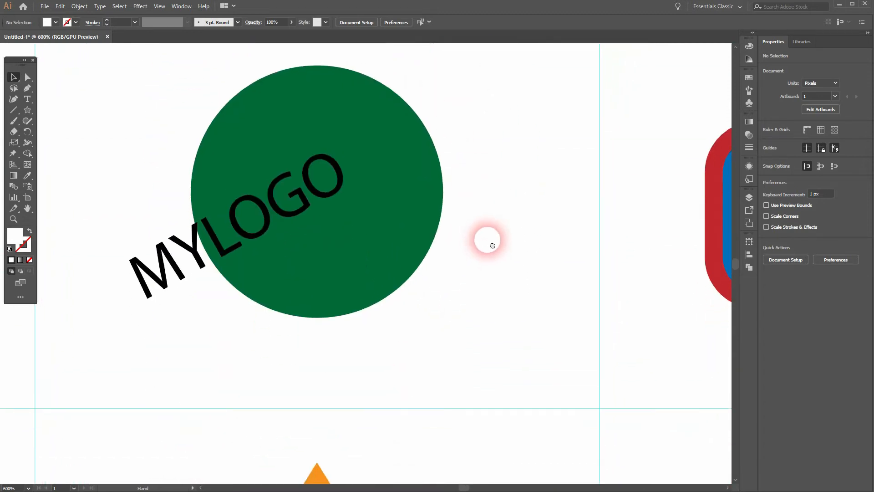
{"action": "left_click_drag", "start_coordinate": [488, 238], "coordinate": [507, 221]}
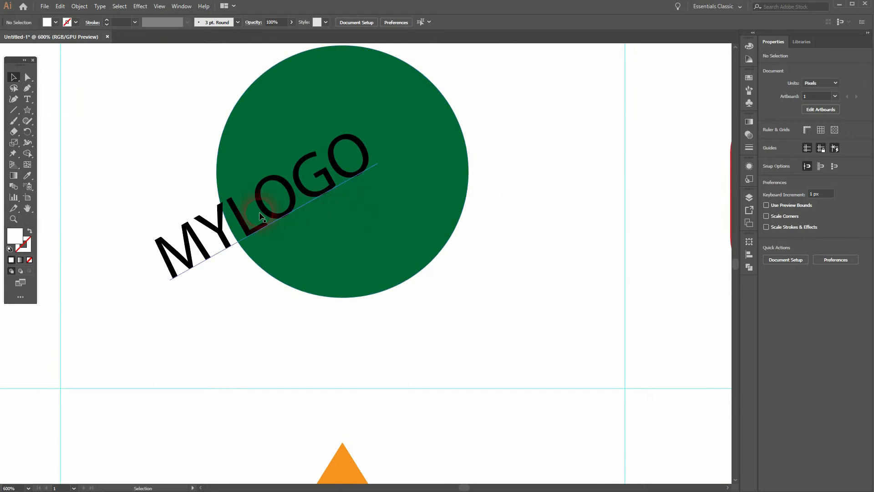
{"action": "left_click_drag", "start_coordinate": [544, 201], "coordinate": [493, 73]}
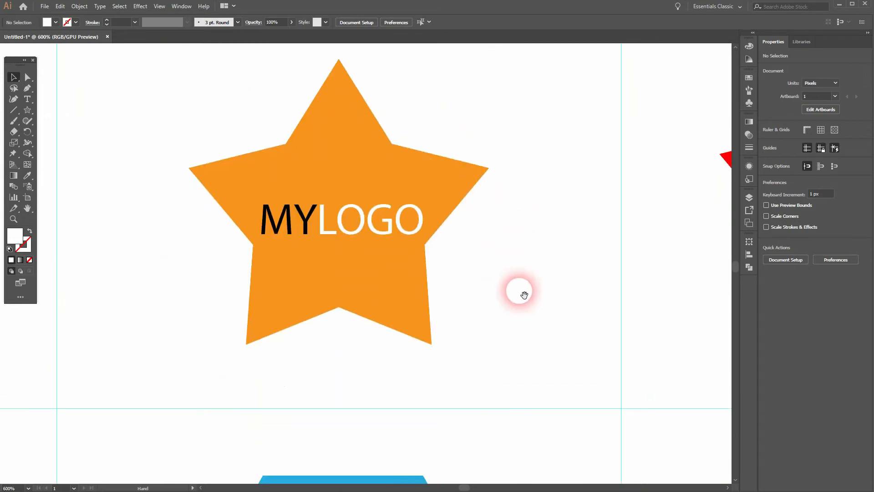
{"action": "left_click_drag", "start_coordinate": [524, 295], "coordinate": [524, 260]}
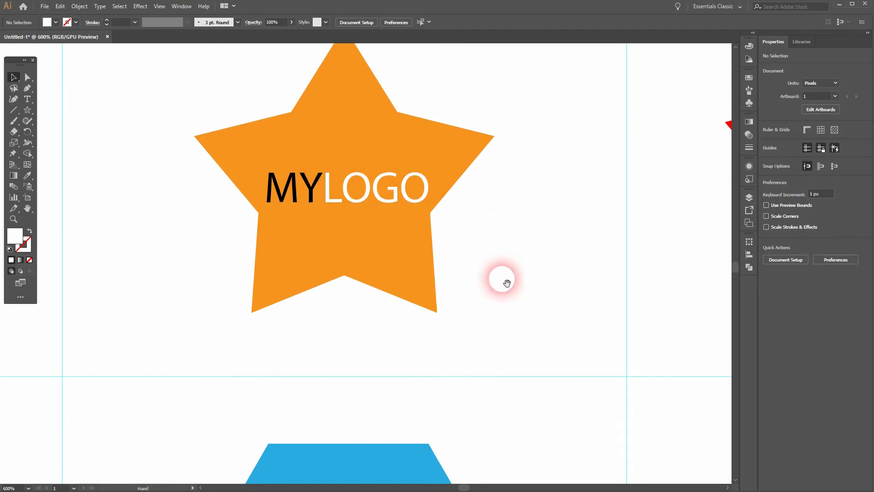
{"action": "scroll", "coordinate": [502, 278], "scroll_direction": "down", "scroll_amount": 10}
{"action": "left_click_drag", "start_coordinate": [548, 142], "coordinate": [533, 190]}
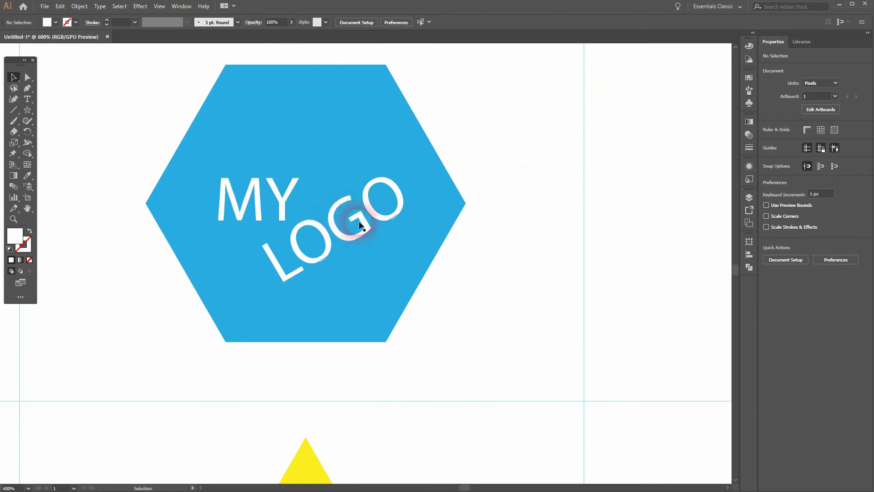
{"action": "left_click", "coordinate": [519, 202]}
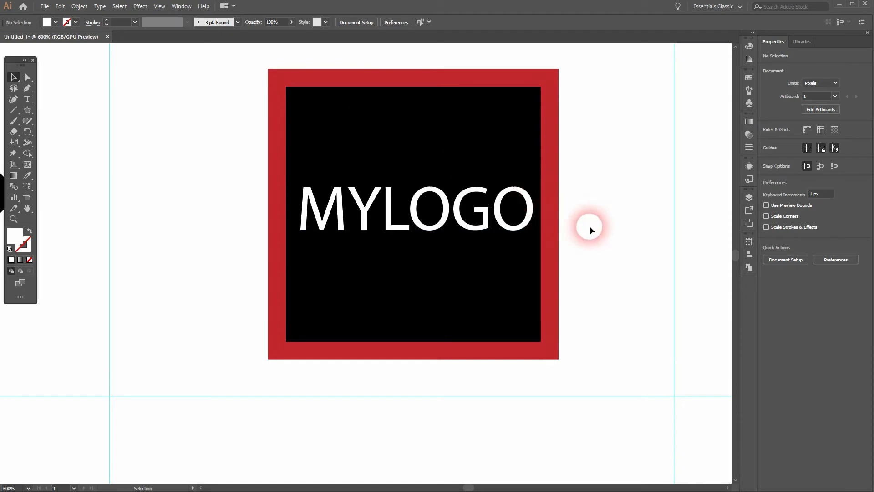
Inspect the red stroked rectangle framing the black MYLOGO text in the fourth column.
{"action": "left_click_drag", "start_coordinate": [610, 315], "coordinate": [571, 65]}
{"action": "left_click_drag", "start_coordinate": [568, 331], "coordinate": [566, 224]}
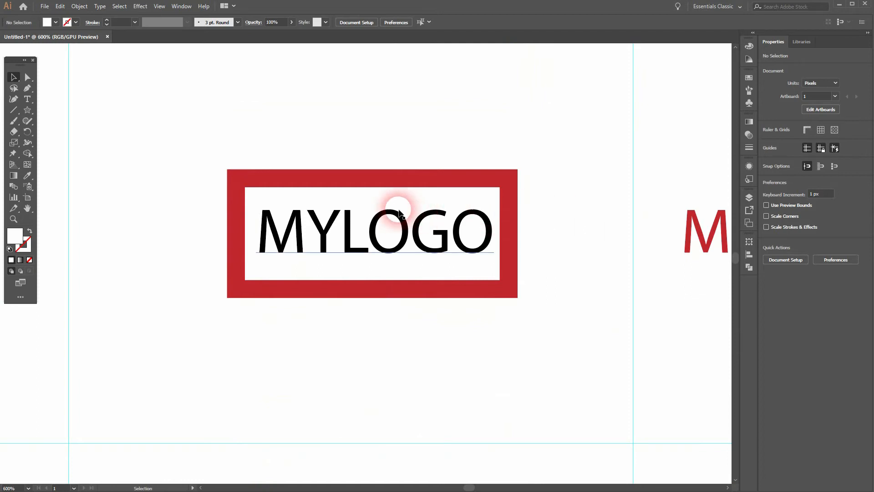
{"action": "left_click", "coordinate": [422, 180]}
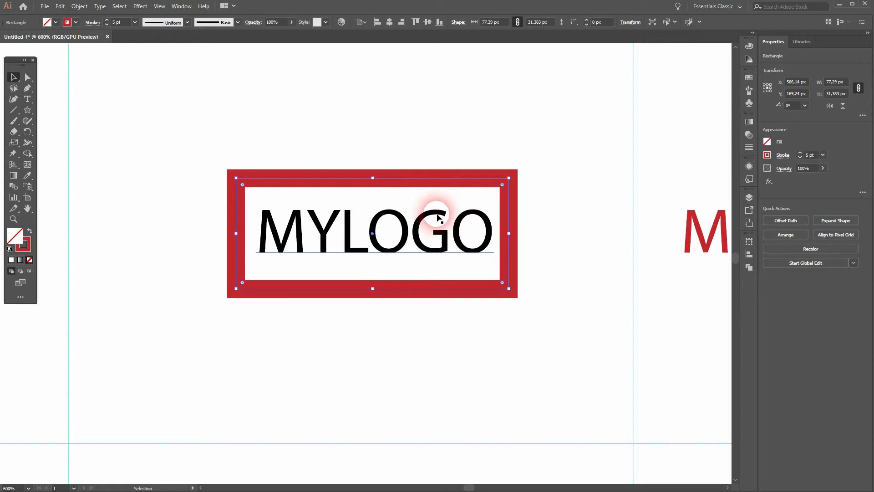
Inspect the fourth column's logo with a blue rounded rectangle layered over a green circle.
{"action": "left_click_drag", "start_coordinate": [517, 307], "coordinate": [498, 97]}
{"action": "left_click_drag", "start_coordinate": [467, 313], "coordinate": [458, 111]}
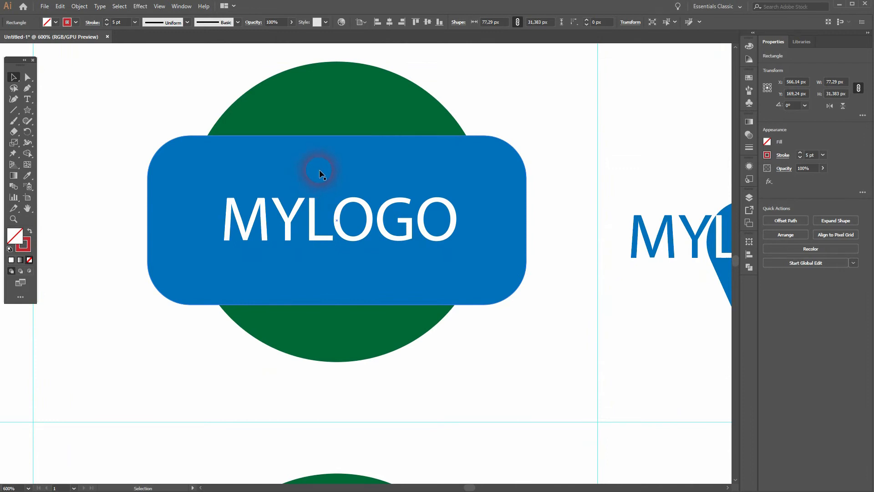
{"action": "left_click", "coordinate": [319, 105]}
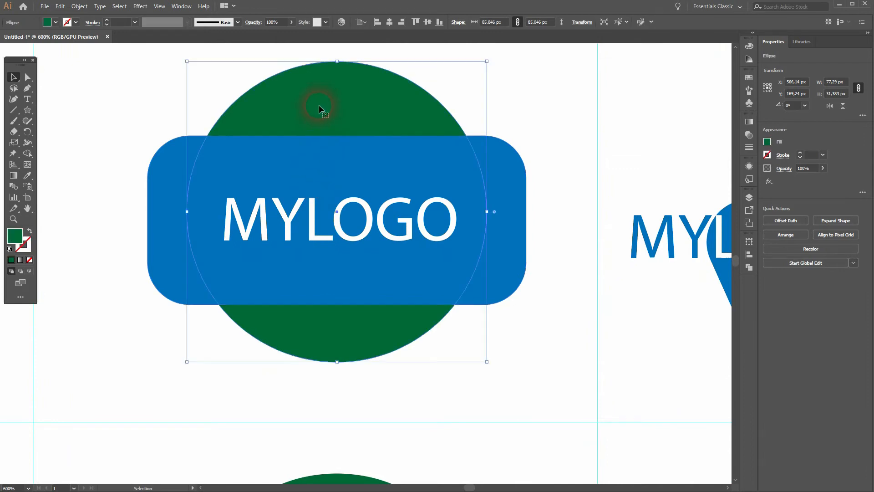
{"action": "left_click", "coordinate": [154, 181]}
{"action": "left_click", "coordinate": [568, 192]}
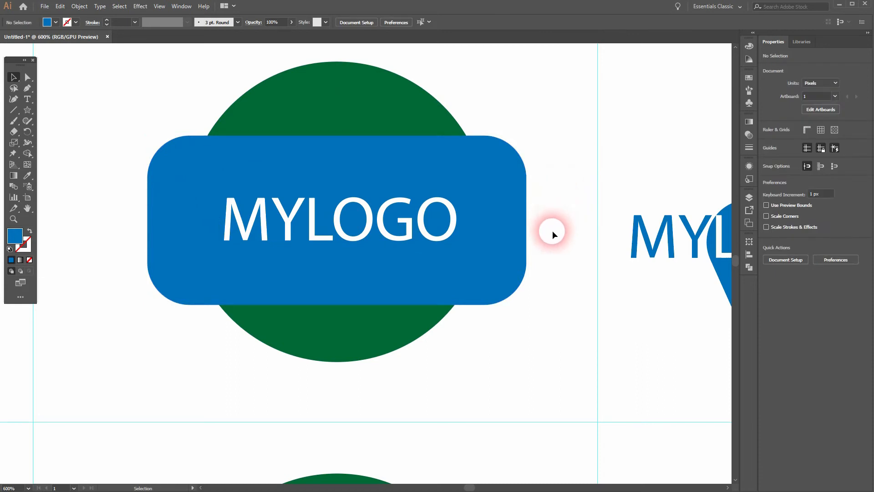
Recolour the MYLOGO text on the red-outlined blue rounded rectangle to the same red as its outline.
{"action": "scroll", "coordinate": [552, 231], "scroll_direction": "down", "scroll_amount": 8}
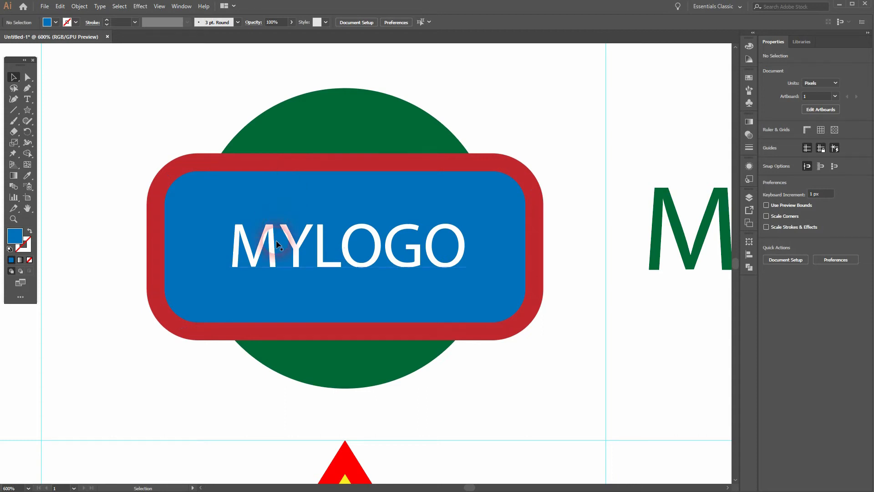
{"action": "left_click", "coordinate": [313, 247]}
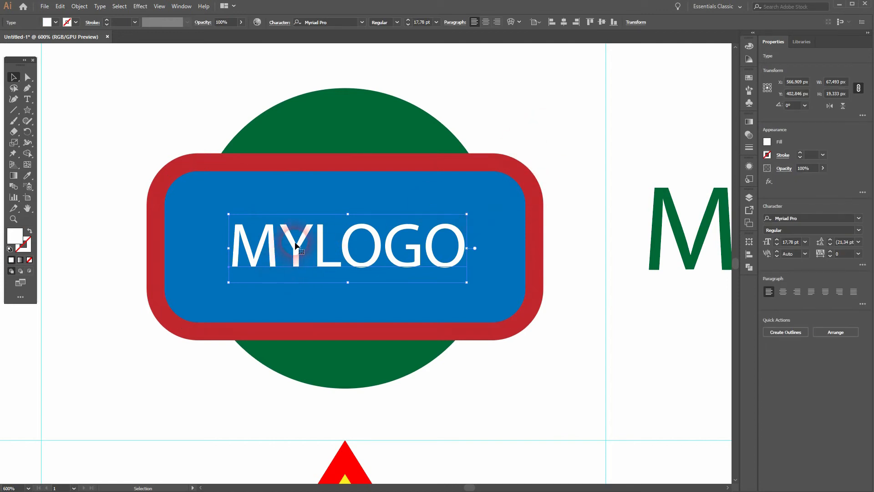
{"action": "left_click", "coordinate": [55, 22]}
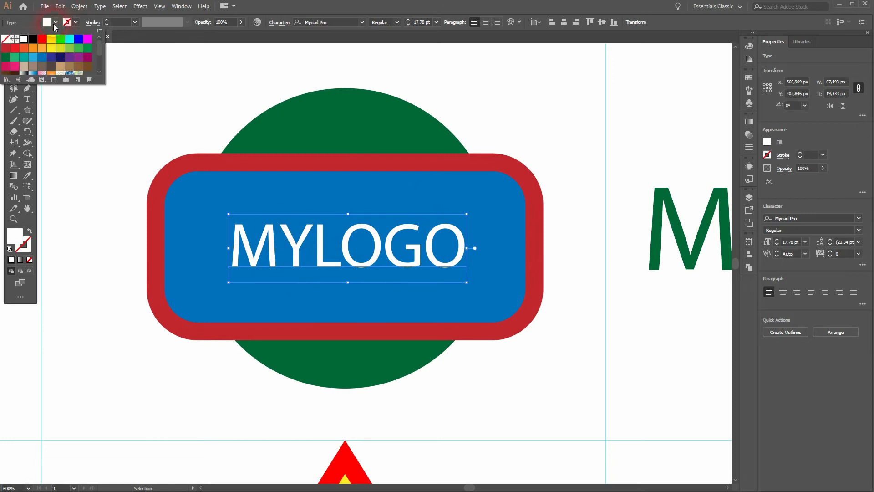
{"action": "left_click", "coordinate": [6, 56]}
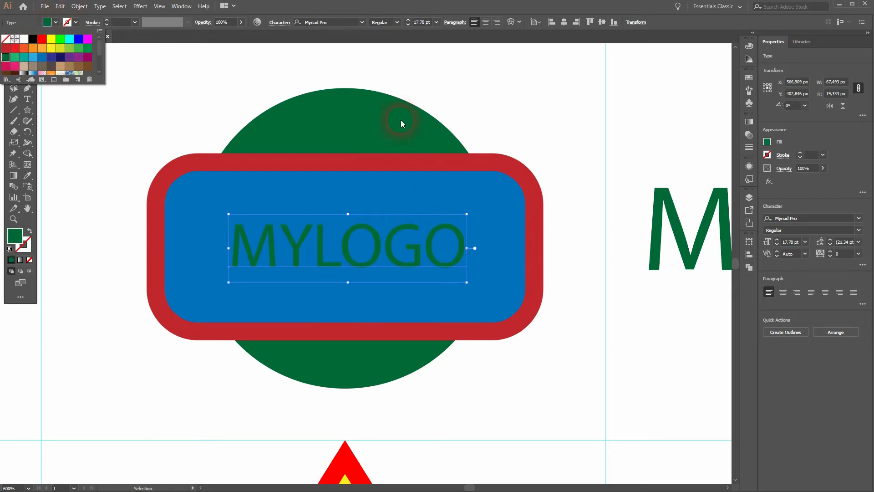
{"action": "left_click", "coordinate": [6, 48]}
{"action": "left_click", "coordinate": [536, 116]}
{"action": "left_click", "coordinate": [542, 121]}
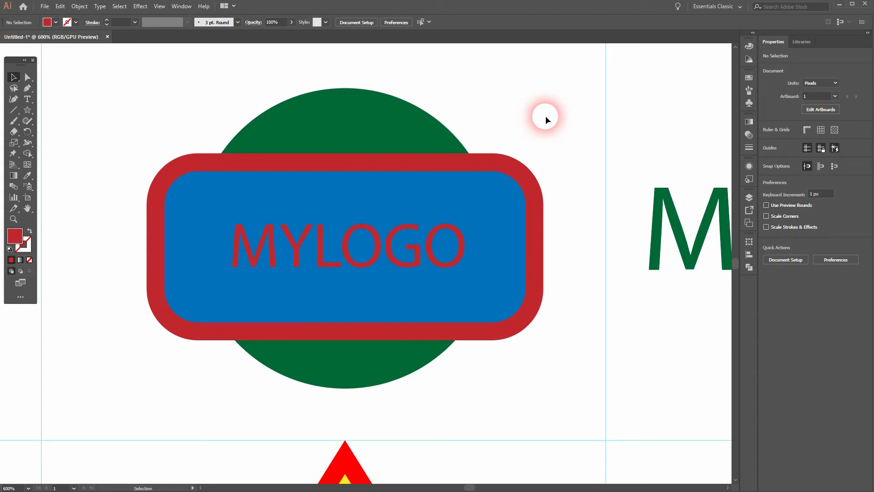
Examine the fourth column's yellow star with a red outline and black FOR SALE text.
{"action": "scroll", "coordinate": [555, 223], "scroll_direction": "down", "scroll_amount": 3}
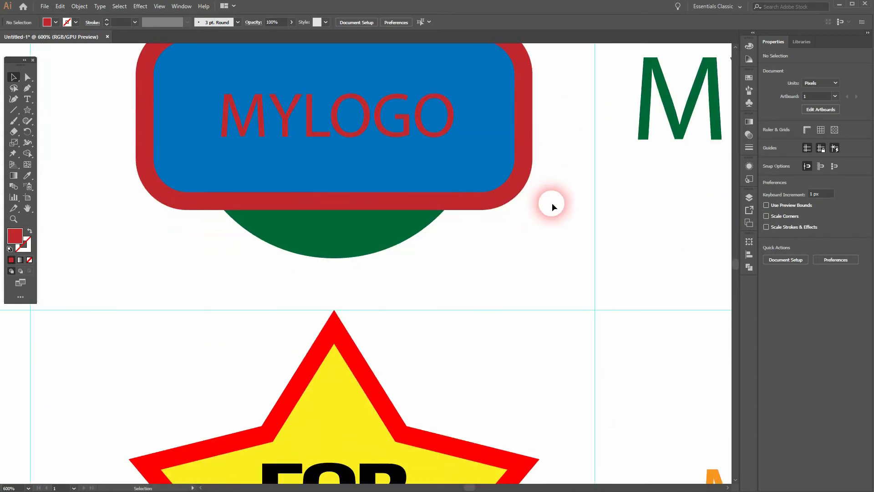
{"action": "scroll", "coordinate": [542, 196], "scroll_direction": "down", "scroll_amount": 5}
{"action": "scroll", "coordinate": [535, 188], "scroll_direction": "down", "scroll_amount": 2}
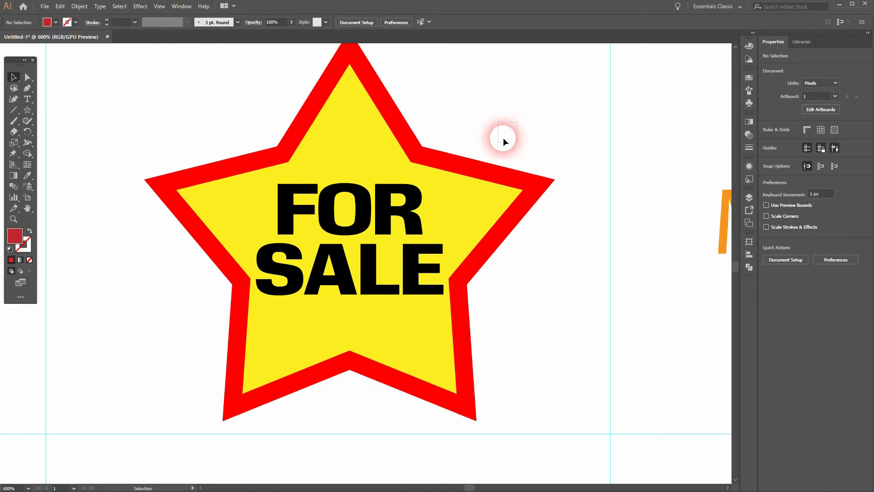
{"action": "left_click_drag", "start_coordinate": [504, 137], "coordinate": [339, 255]}
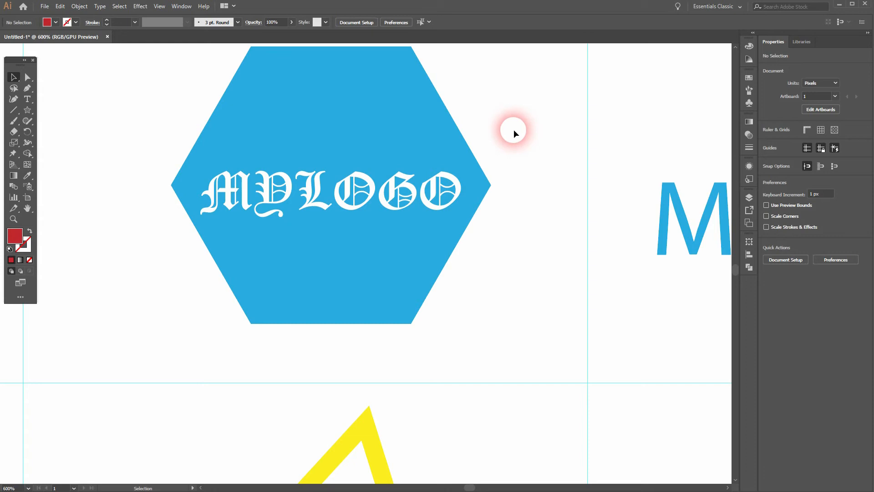
Check the blackletter MYLOGO text and add a red 1 pt stroke to the blue hexagon behind it.
{"action": "left_click", "coordinate": [351, 184]}
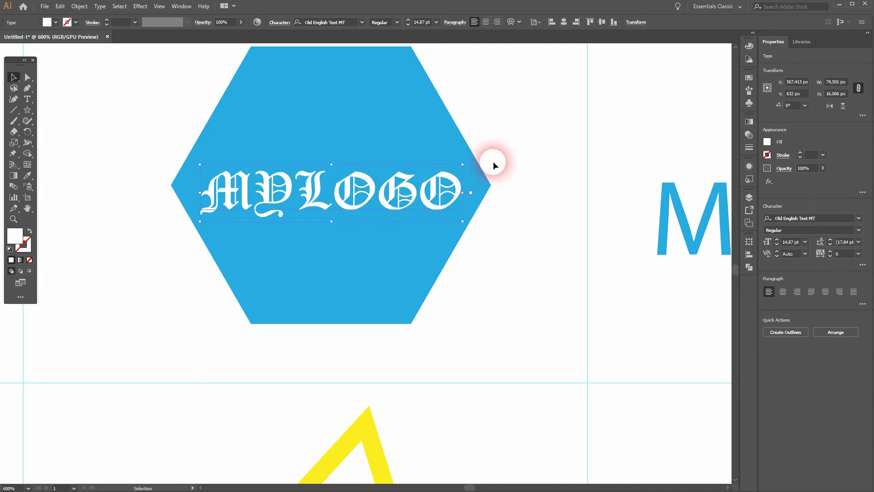
{"action": "left_click", "coordinate": [536, 156]}
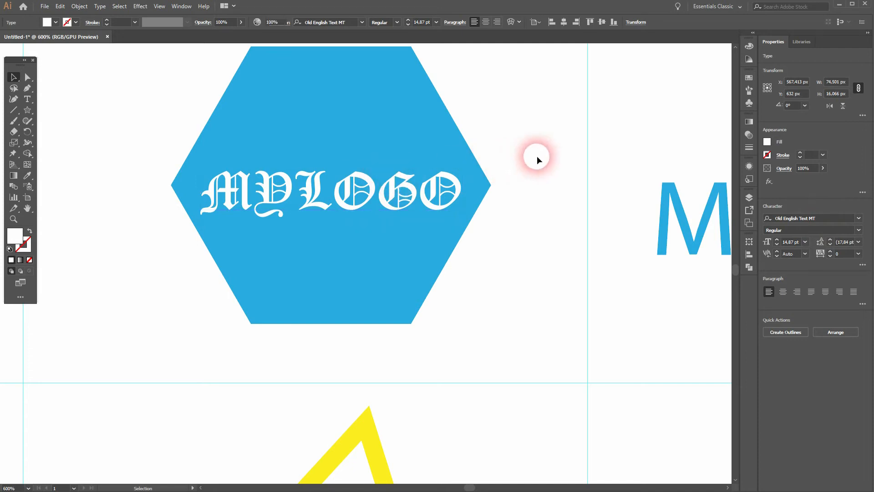
{"action": "left_click", "coordinate": [394, 132]}
{"action": "left_click", "coordinate": [76, 23]}
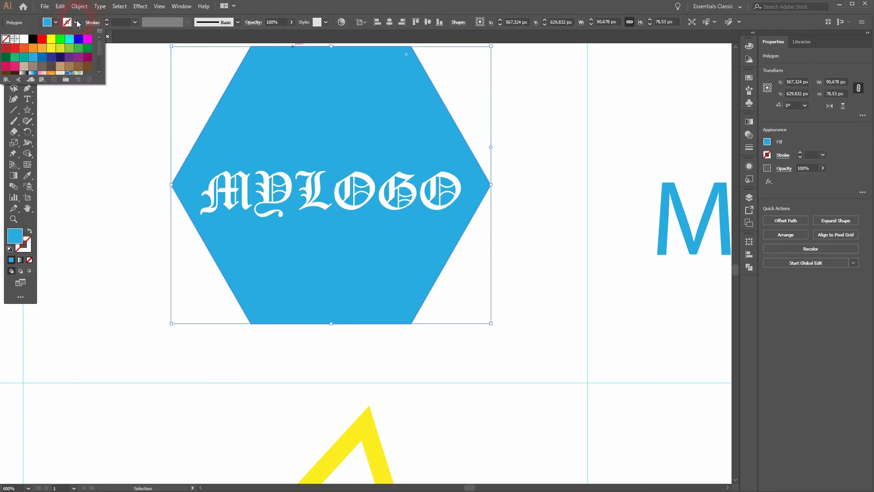
{"action": "left_click", "coordinate": [42, 39]}
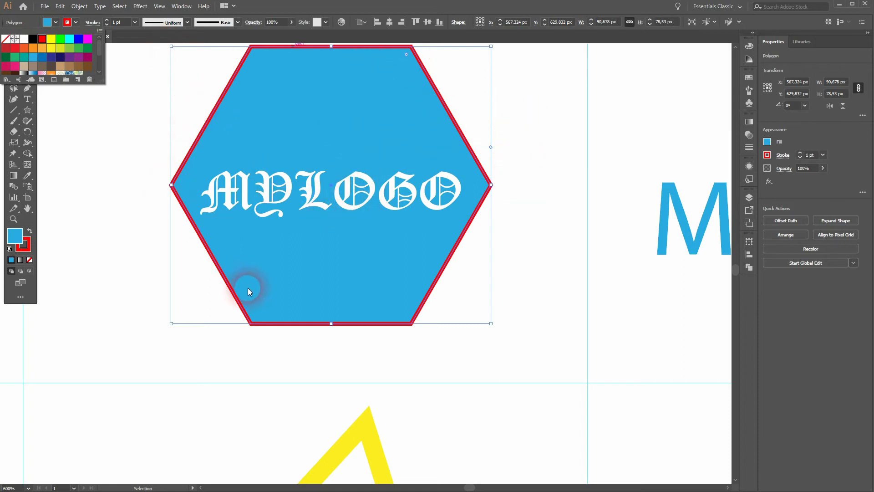
{"action": "left_click", "coordinate": [530, 178]}
{"action": "left_click", "coordinate": [538, 181]}
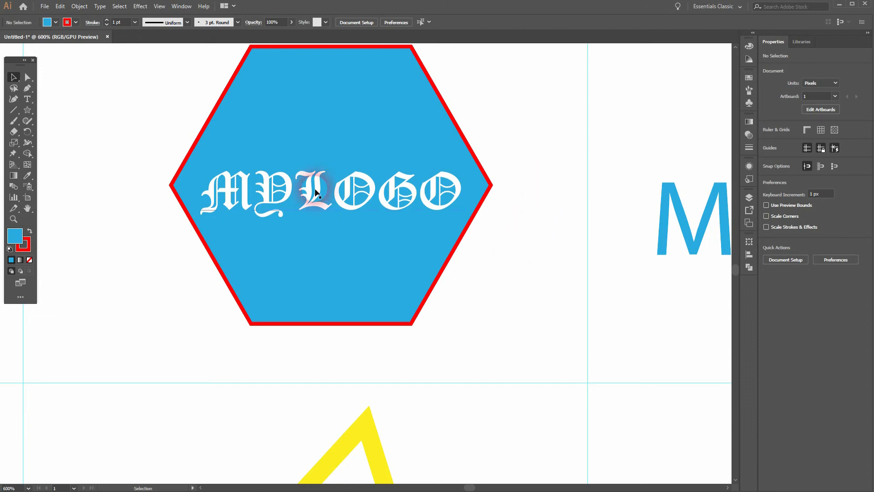
Inspect the tilted yellow triangle outline and the black MYLOGO text overlapping its edge.
{"action": "scroll", "coordinate": [485, 250], "scroll_direction": "down", "scroll_amount": 10}
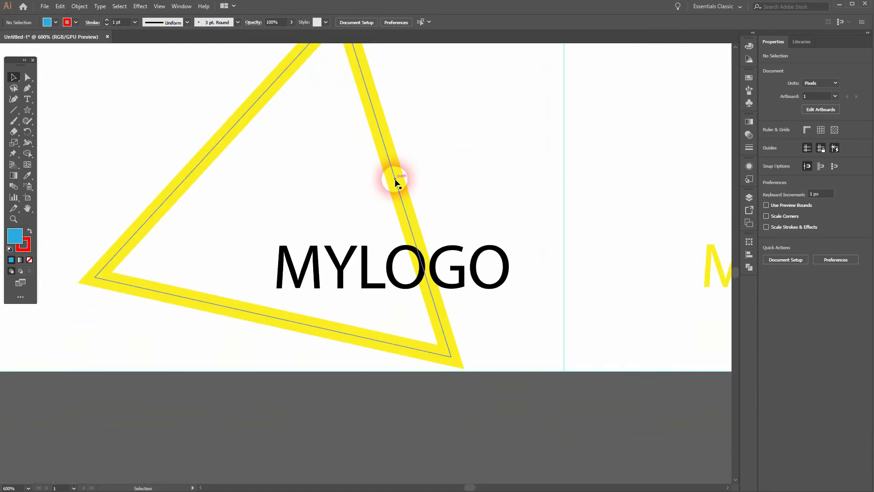
{"action": "left_click", "coordinate": [391, 168]}
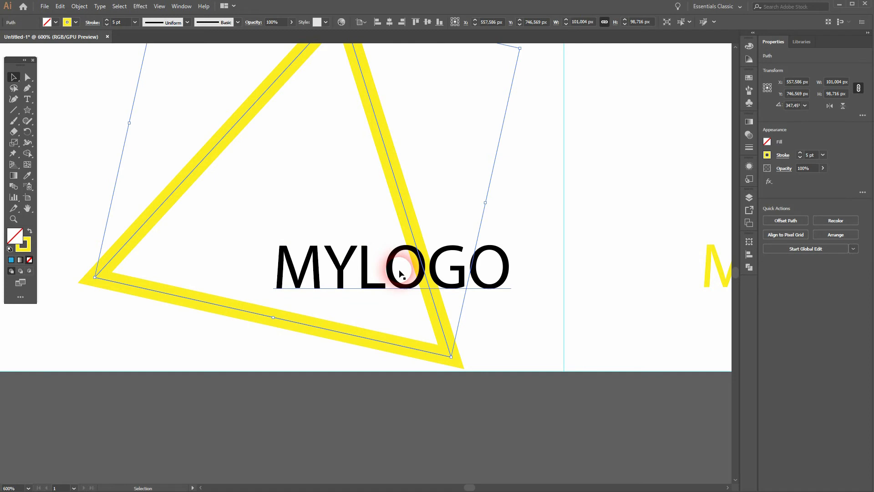
{"action": "left_click", "coordinate": [517, 218]}
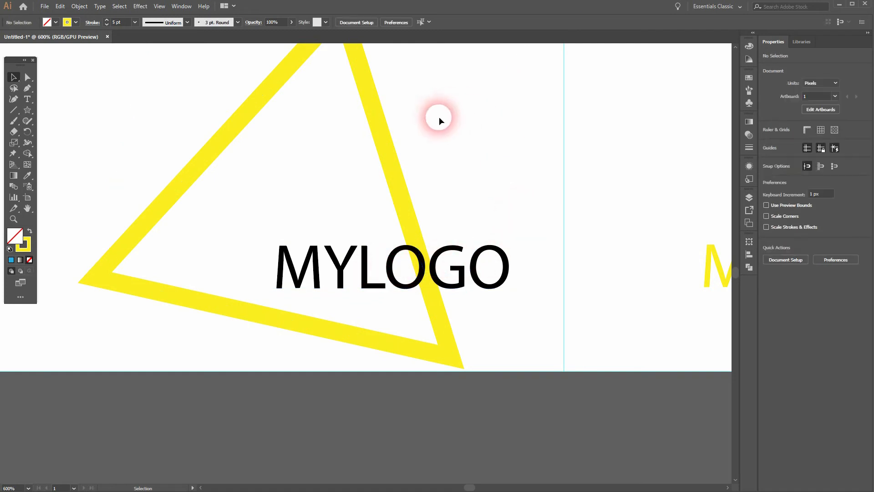
{"action": "scroll", "coordinate": [439, 138], "scroll_direction": "down", "scroll_amount": 1}
{"action": "left_click_drag", "start_coordinate": [516, 124], "coordinate": [554, 181]}
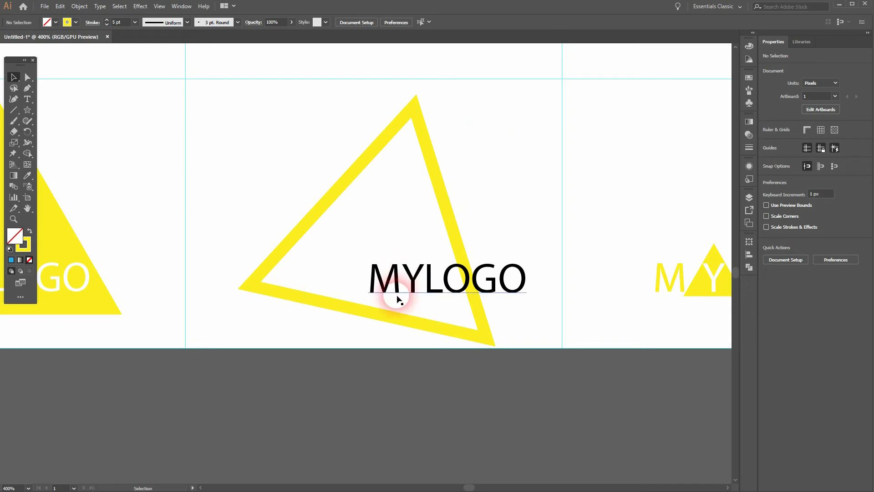
{"action": "left_click", "coordinate": [435, 273]}
{"action": "left_click", "coordinate": [493, 170]}
Inspect the last column's black rectangle filled with white MYLOGO lettering, and look at the Shape Builder tool.
{"action": "key", "text": "space"}
{"action": "left_click_drag", "start_coordinate": [488, 121], "coordinate": [481, 316]}
{"action": "left_click_drag", "start_coordinate": [500, 125], "coordinate": [551, 420]}
{"action": "left_click_drag", "start_coordinate": [524, 110], "coordinate": [547, 364]}
{"action": "left_click_drag", "start_coordinate": [709, 118], "coordinate": [397, 211]}
{"action": "left_click_drag", "start_coordinate": [371, 132], "coordinate": [474, 196]}
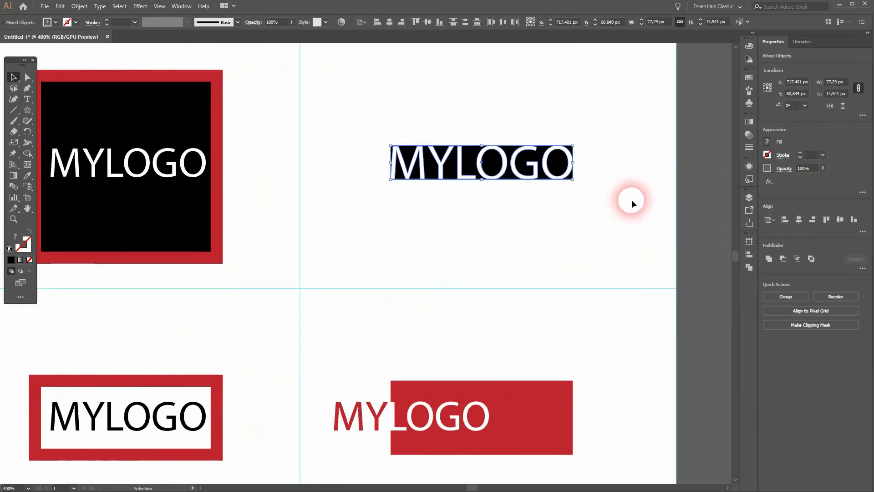
{"action": "left_click", "coordinate": [607, 214]}
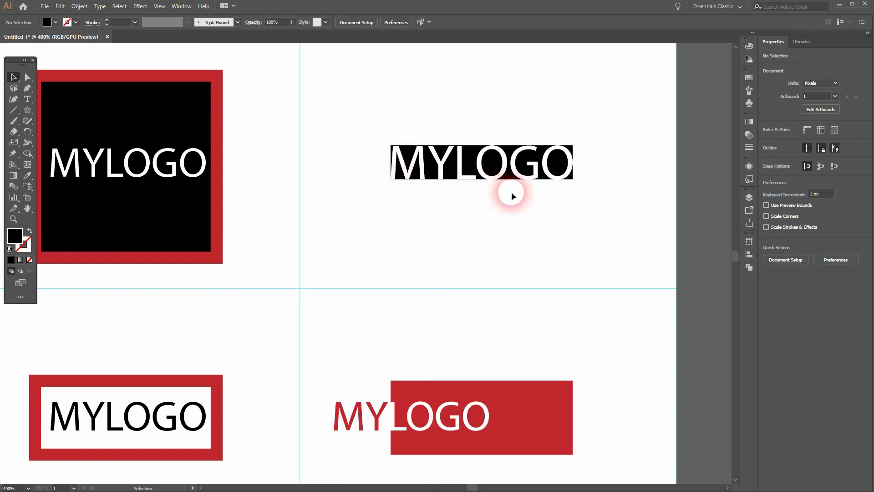
{"action": "left_click", "coordinate": [28, 154]}
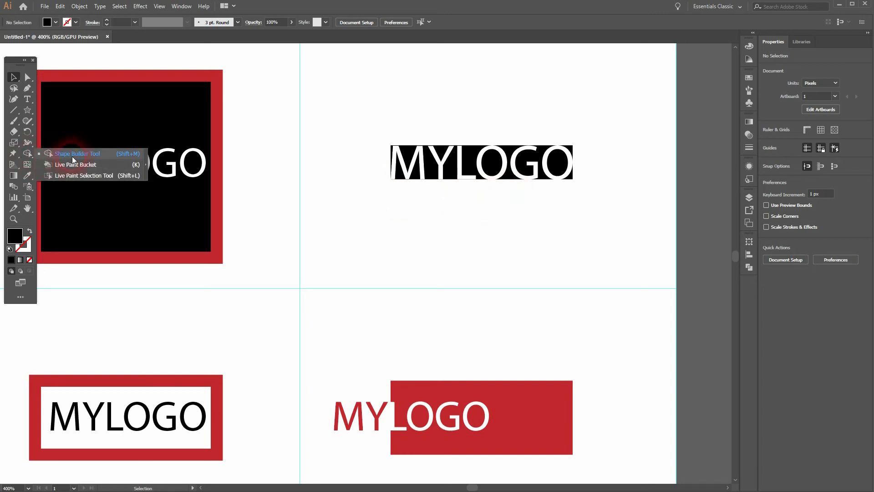
{"action": "left_click", "coordinate": [445, 124]}
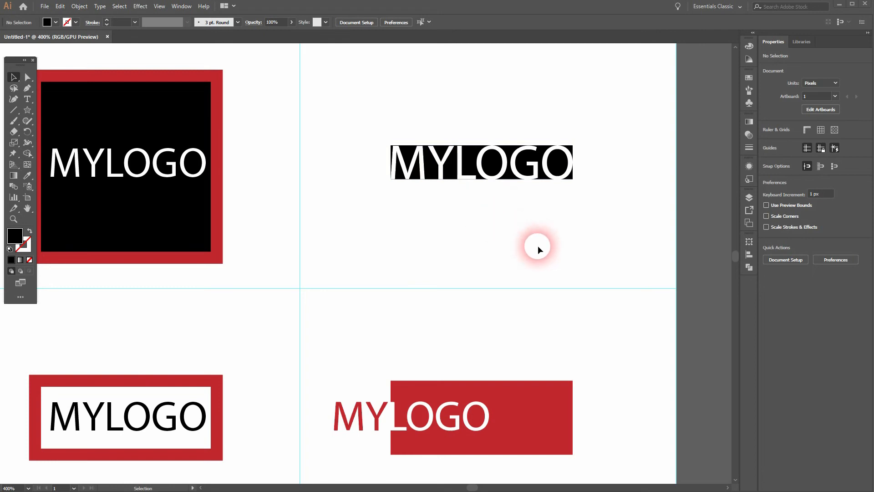
Select the red rectangle with the two-colour MYLOGO text in the last column to inspect its pieces.
{"action": "left_click_drag", "start_coordinate": [547, 241], "coordinate": [507, 77]}
{"action": "left_click_drag", "start_coordinate": [533, 259], "coordinate": [531, 211]}
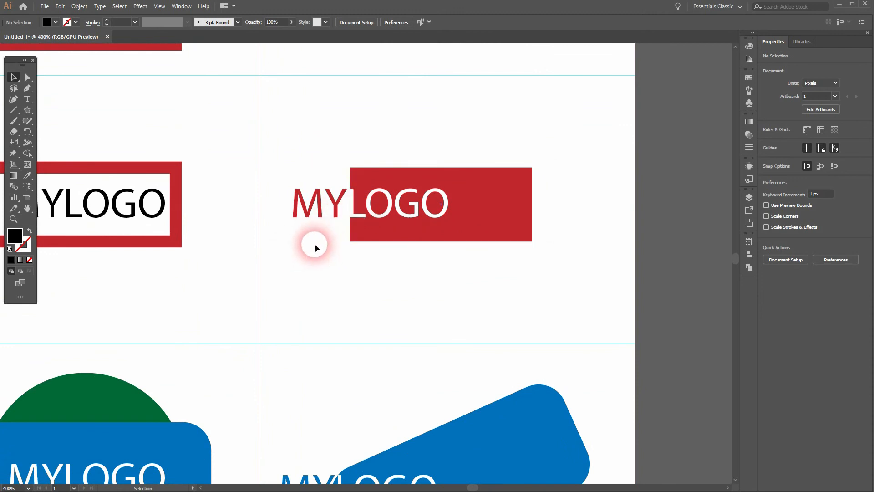
{"action": "left_click_drag", "start_coordinate": [288, 243], "coordinate": [495, 150]}
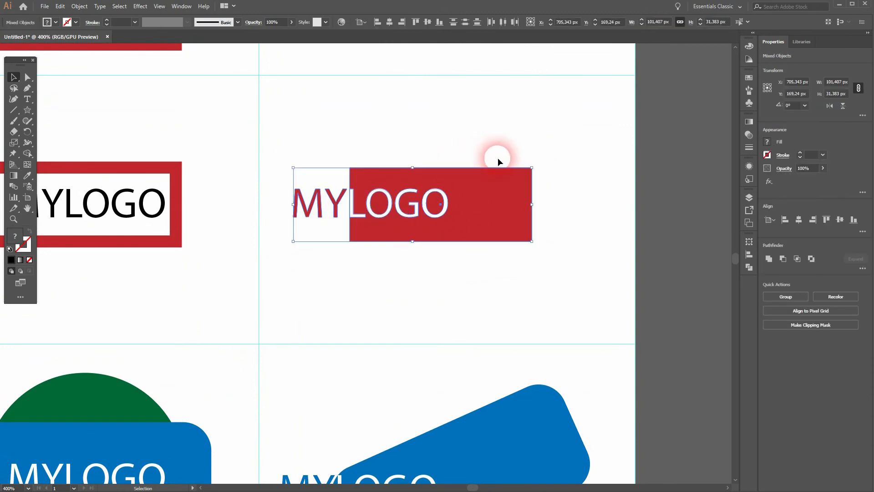
{"action": "left_click", "coordinate": [573, 164]}
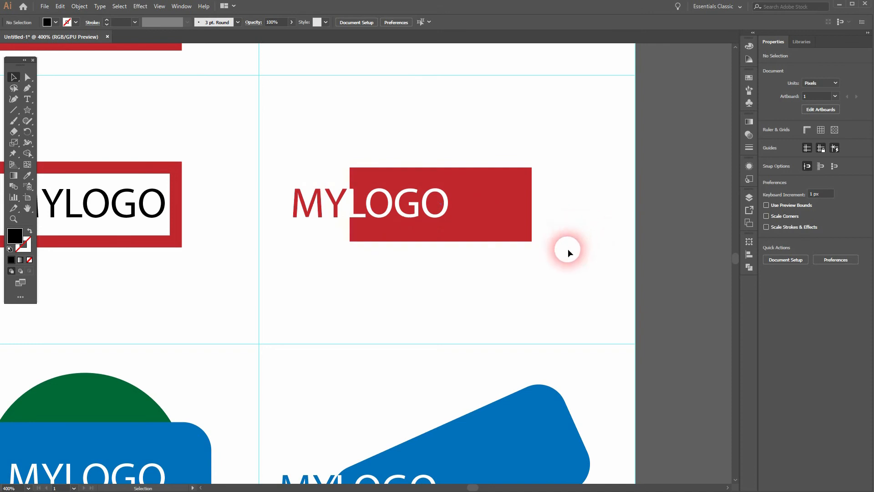
Examine the last column's tilted blue rounded rectangle with MYLOGO text split across its edge.
{"action": "scroll", "coordinate": [567, 248], "scroll_direction": "down", "scroll_amount": 5}
{"action": "scroll", "coordinate": [567, 248], "scroll_direction": "right", "scroll_amount": 1}
{"action": "mouse_move", "coordinate": [483, 181]}
{"action": "left_mouse_down"}
{"action": "mouse_move", "coordinate": [480, 168]}
{"action": "mouse_move", "coordinate": [484, 192]}
{"action": "left_mouse_up"}
{"action": "left_click", "coordinate": [538, 236]}
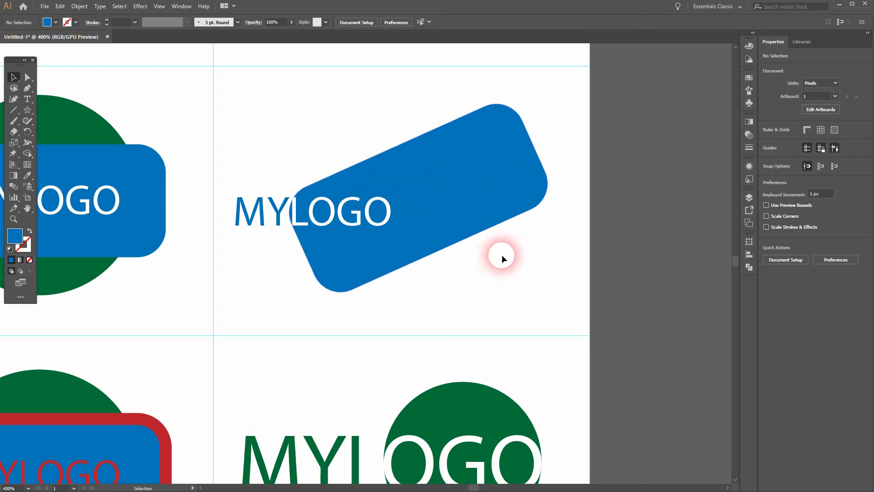
Inspect how the two white O letters of MYLOGO fit against the edges of the green circle.
{"action": "key", "text": "space"}
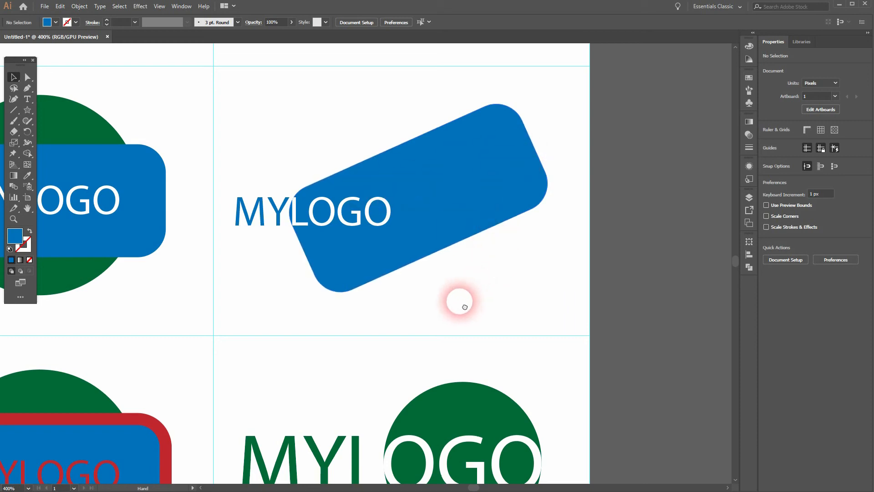
{"action": "left_click_drag", "start_coordinate": [465, 310], "coordinate": [452, 159]}
{"action": "left_click_drag", "start_coordinate": [473, 283], "coordinate": [449, 155]}
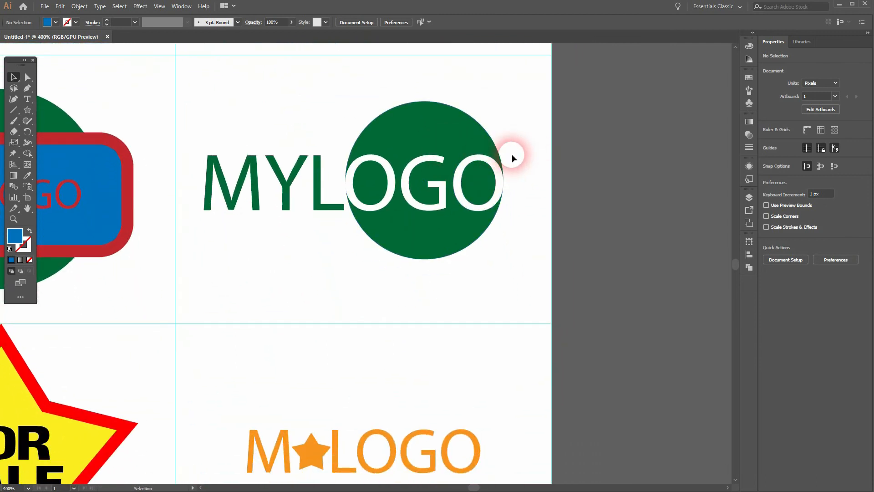
{"action": "left_click", "coordinate": [390, 191]}
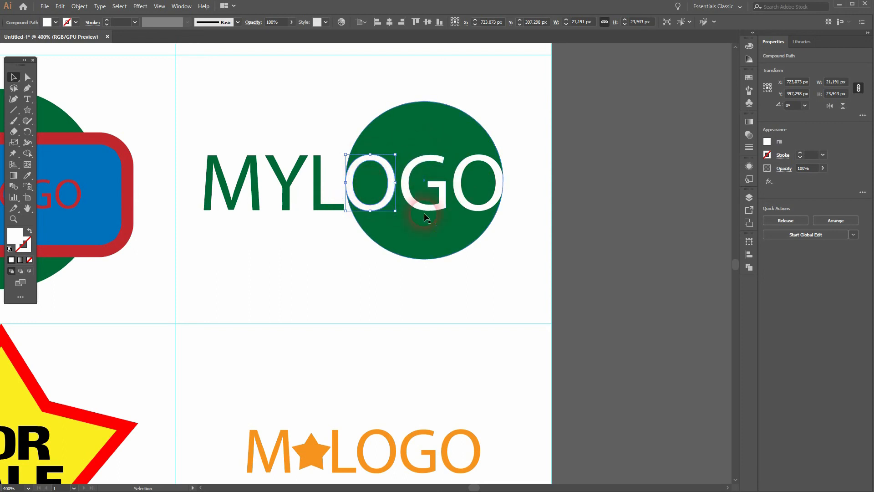
{"action": "left_click", "coordinate": [477, 182]}
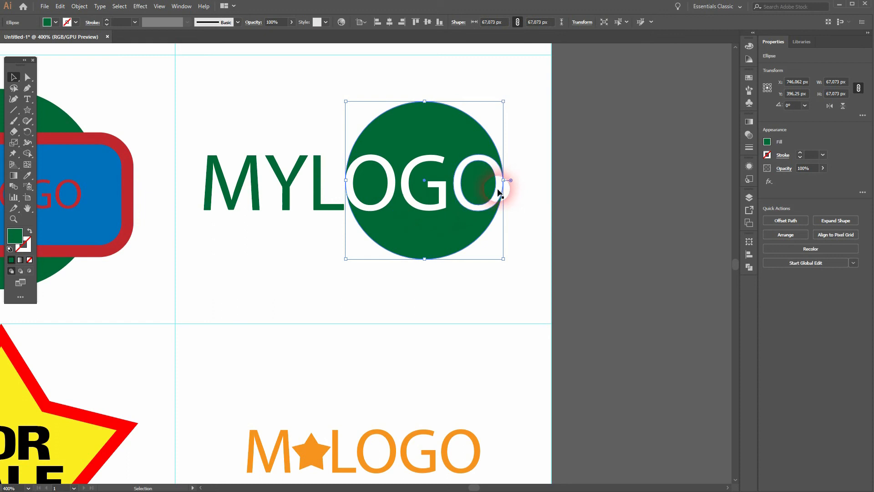
{"action": "left_click", "coordinate": [500, 183]}
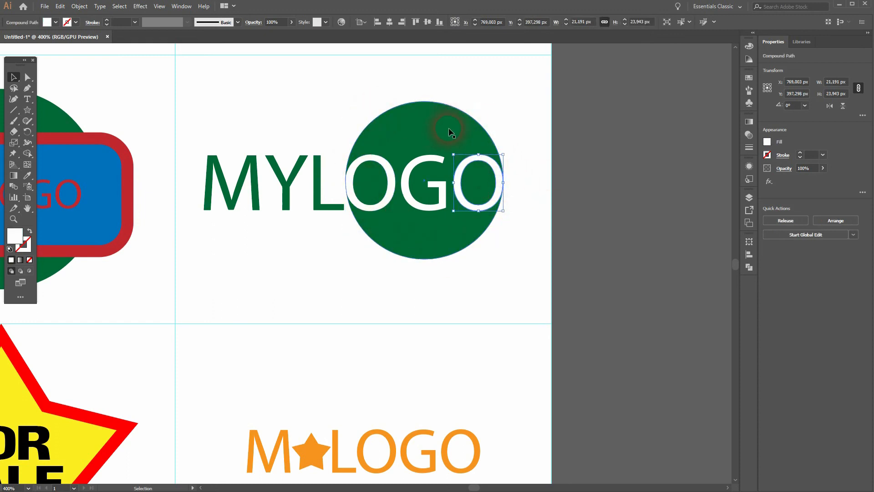
{"action": "left_click", "coordinate": [538, 194]}
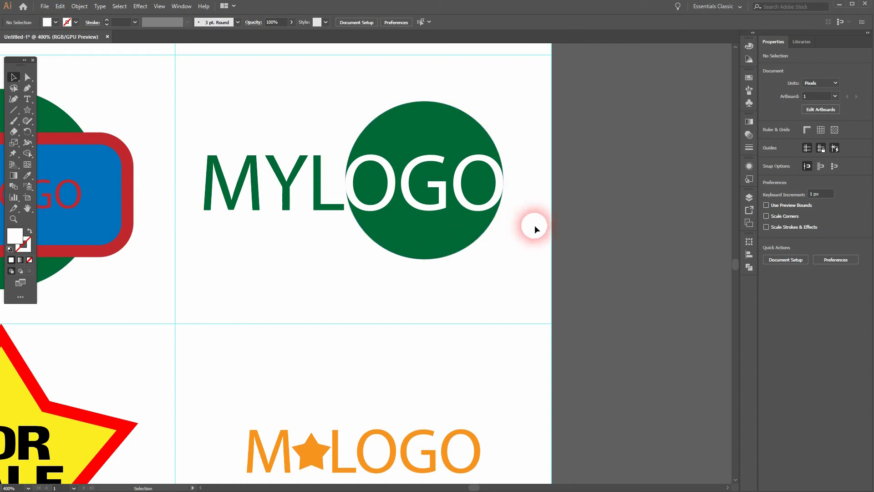
{"action": "key", "text": "space"}
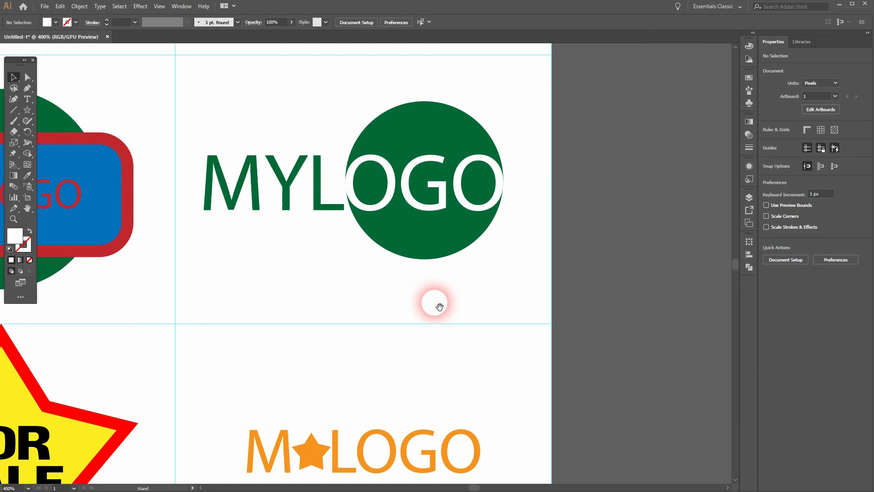
Select the orange star standing in for the Y of MYLOGO to examine how it replaces the letter.
{"action": "left_click_drag", "start_coordinate": [457, 447], "coordinate": [412, 152]}
{"action": "left_click", "coordinate": [273, 160]}
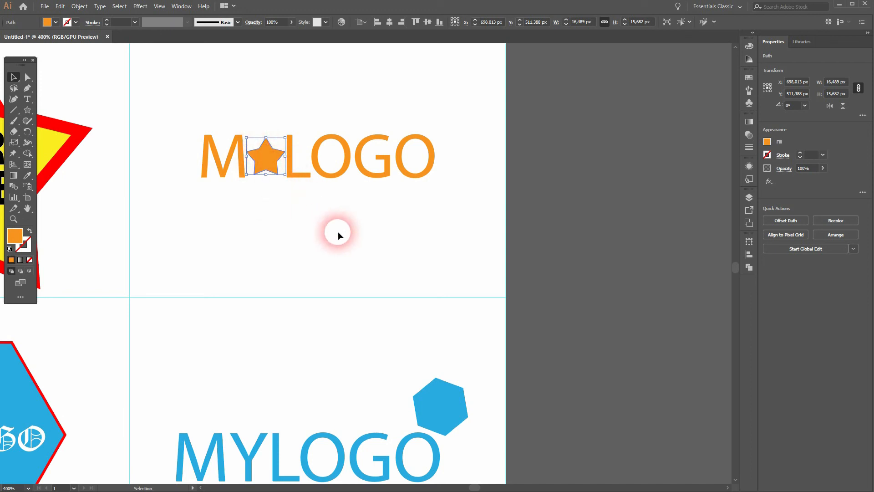
{"action": "left_click", "coordinate": [296, 188]}
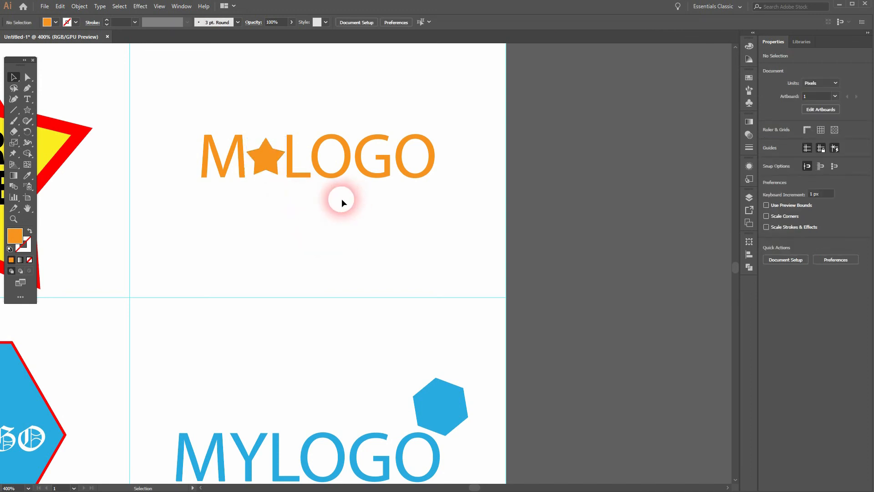
{"action": "left_click", "coordinate": [267, 159]}
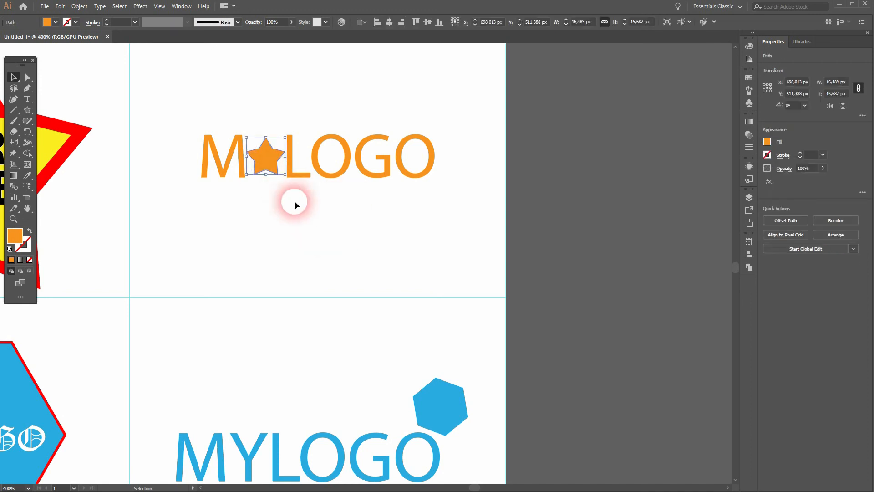
Inspect the tilted blue hexagon and the matching MYLOGO text beneath it by selecting each one.
{"action": "scroll", "coordinate": [432, 163], "scroll_direction": "down", "scroll_amount": 5}
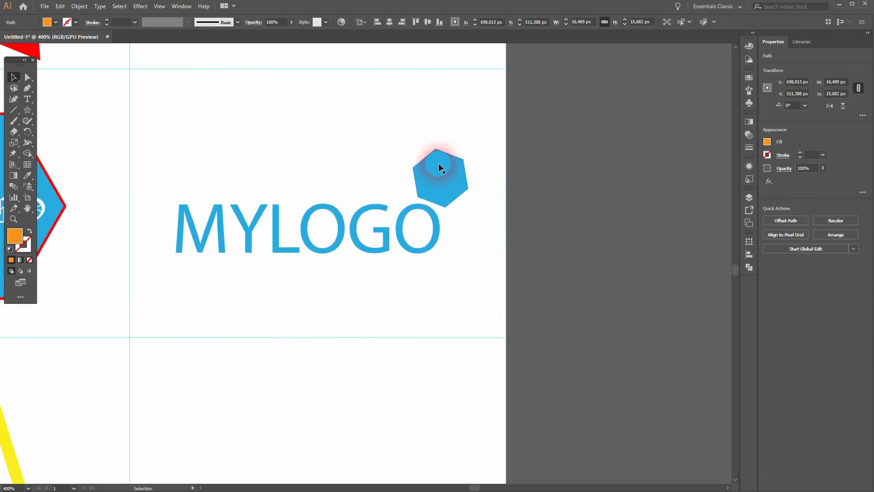
{"action": "left_click", "coordinate": [439, 164]}
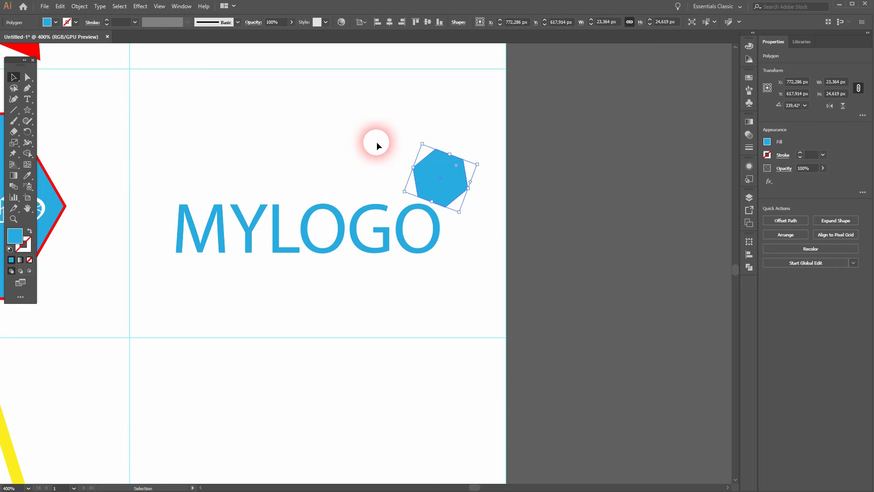
{"action": "left_click", "coordinate": [244, 231]}
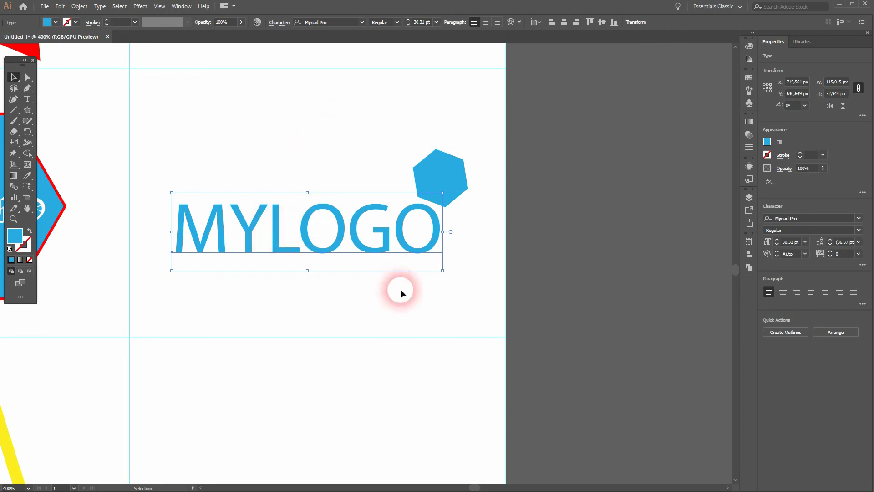
{"action": "left_click", "coordinate": [456, 184]}
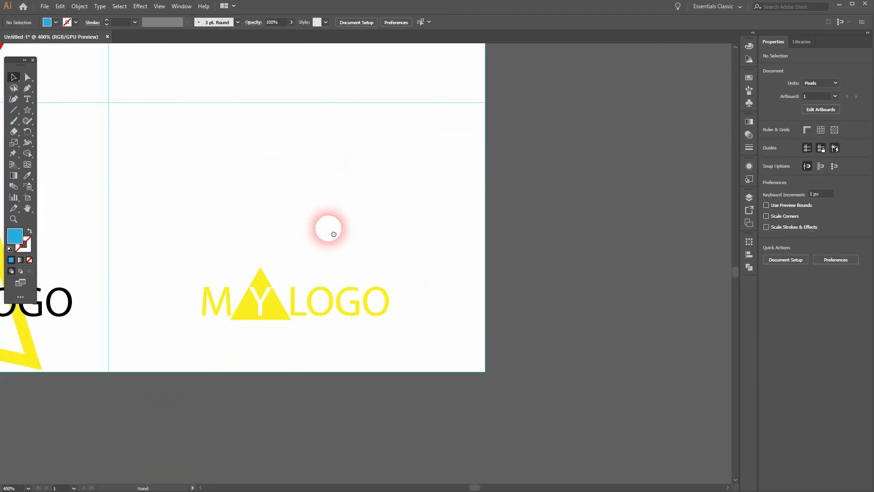
Examine the yellow triangle behind the white Y of MYLOGO up close, and return to the whole artboard.
{"action": "left_click_drag", "start_coordinate": [328, 228], "coordinate": [334, 166]}
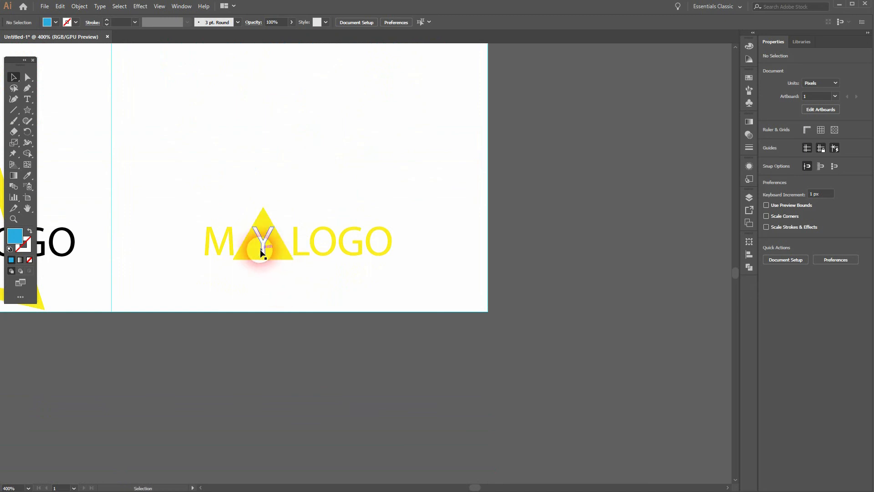
{"action": "scroll", "coordinate": [260, 251], "scroll_direction": "up", "scroll_amount": 1}
{"action": "scroll", "coordinate": [260, 251], "scroll_direction": "up", "scroll_amount": 1}
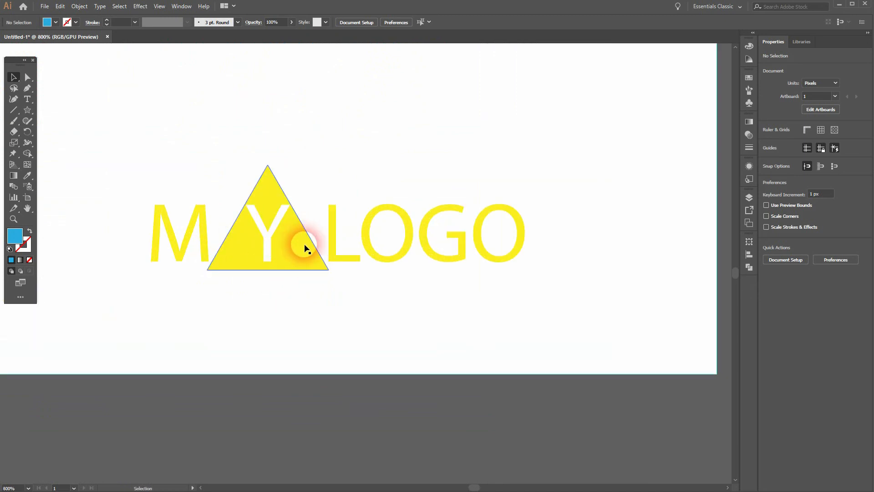
{"action": "left_click", "coordinate": [304, 248]}
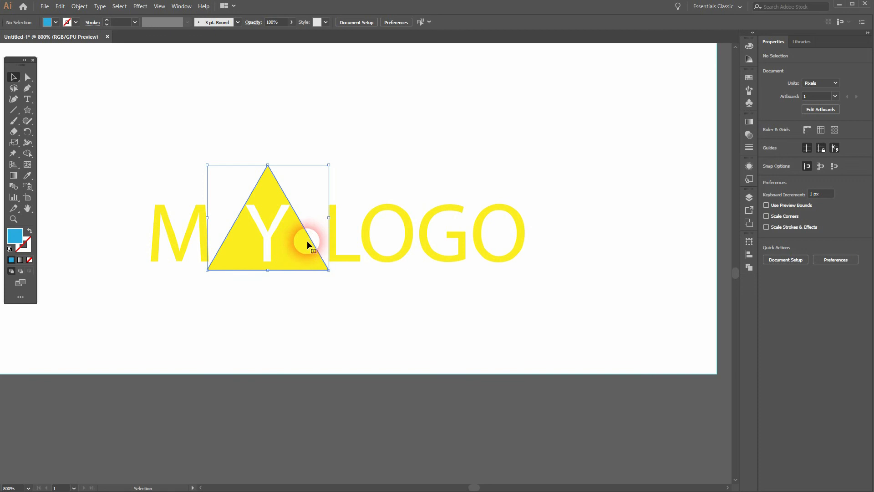
{"action": "left_click", "coordinate": [331, 285]}
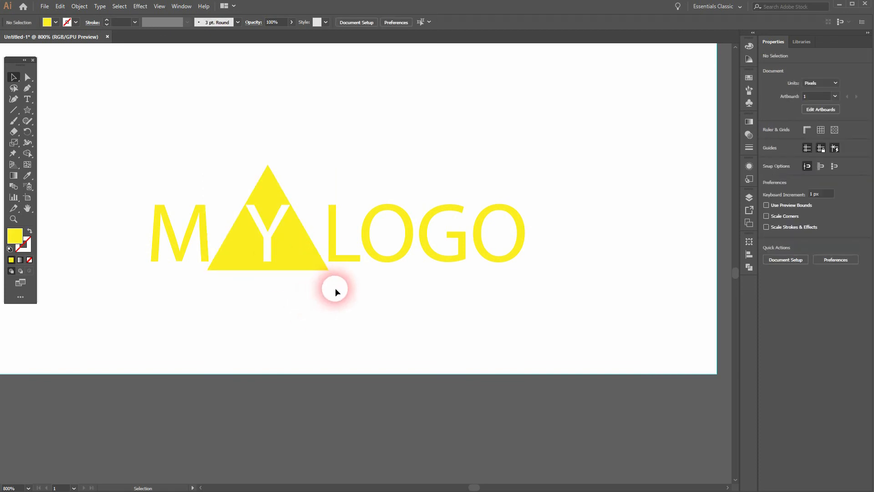
{"action": "key", "text": "ctrl+0"}
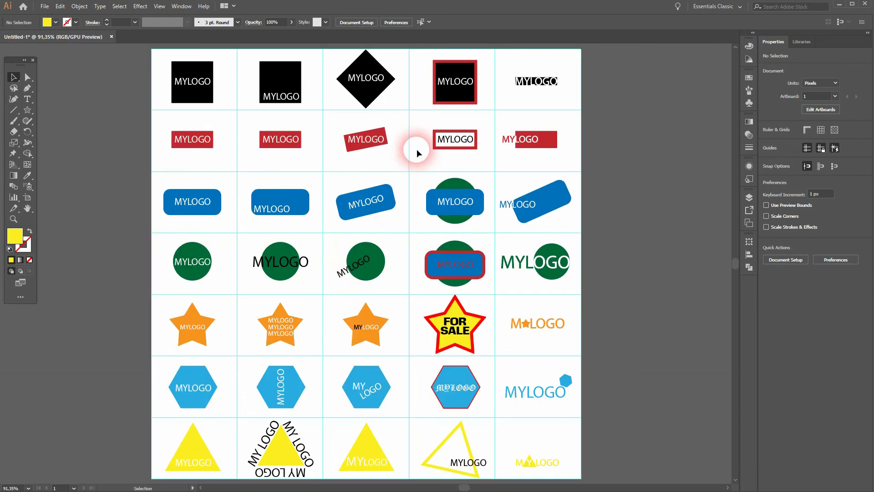